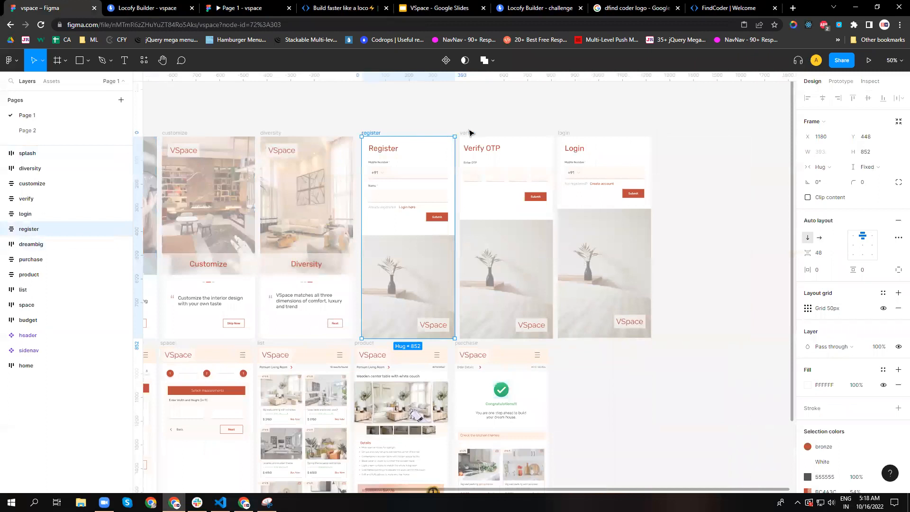
Select the login frame and review the row of frames running from home to purchase.
click(568, 143)
scroll(605, 406, down, 1)
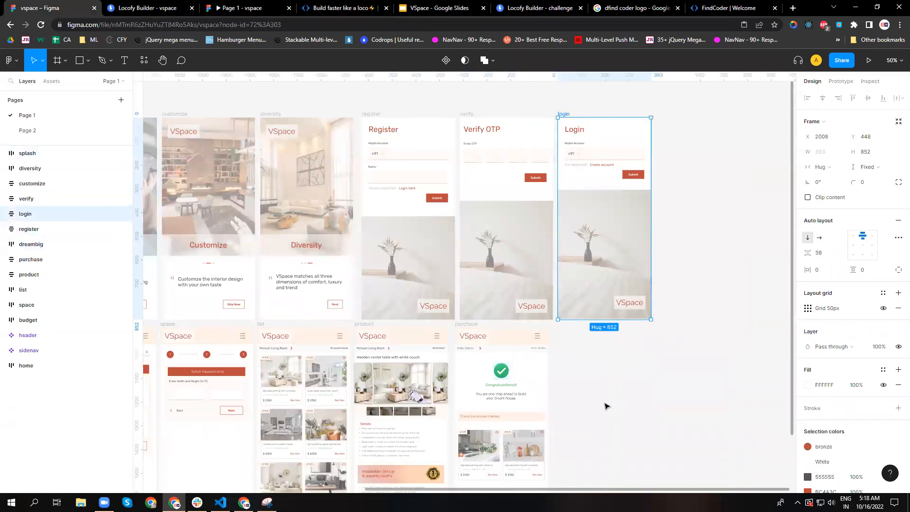
drag(587, 489, 370, 474)
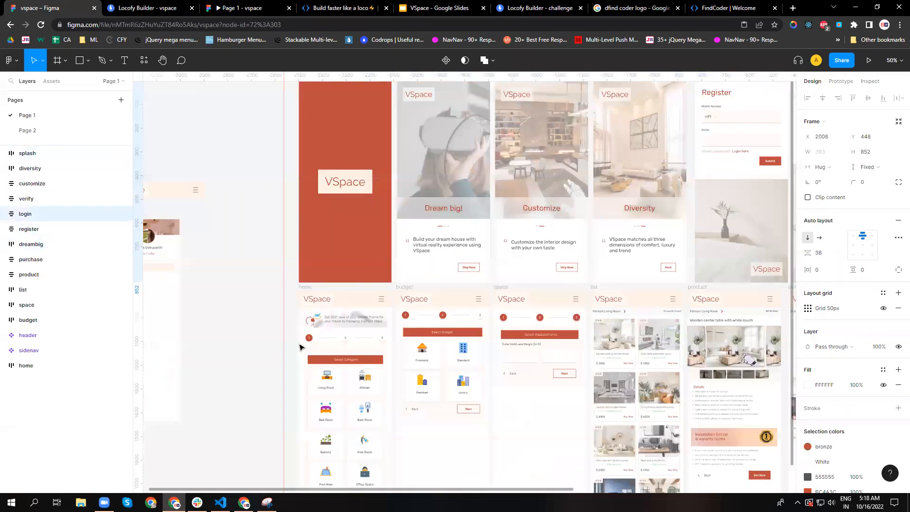
scroll(301, 345, down, 3)
scroll(348, 289, down, 3)
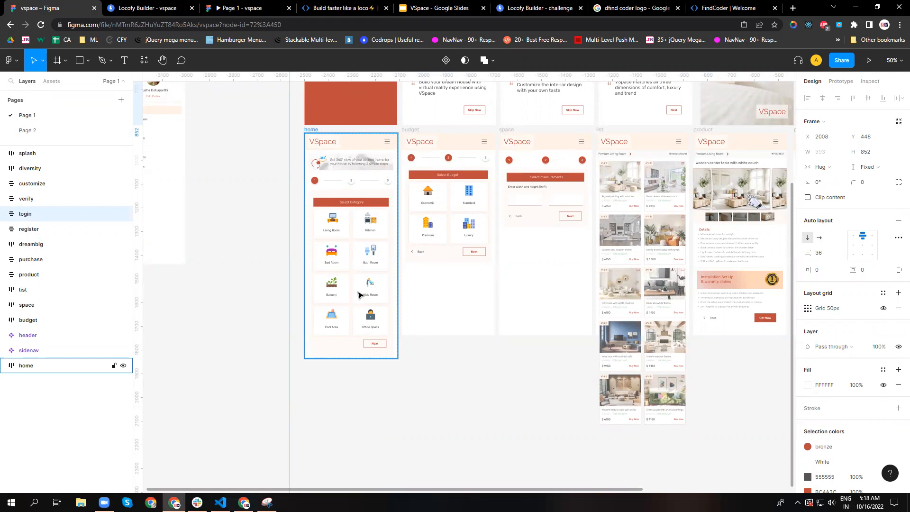
drag(515, 490, 625, 491)
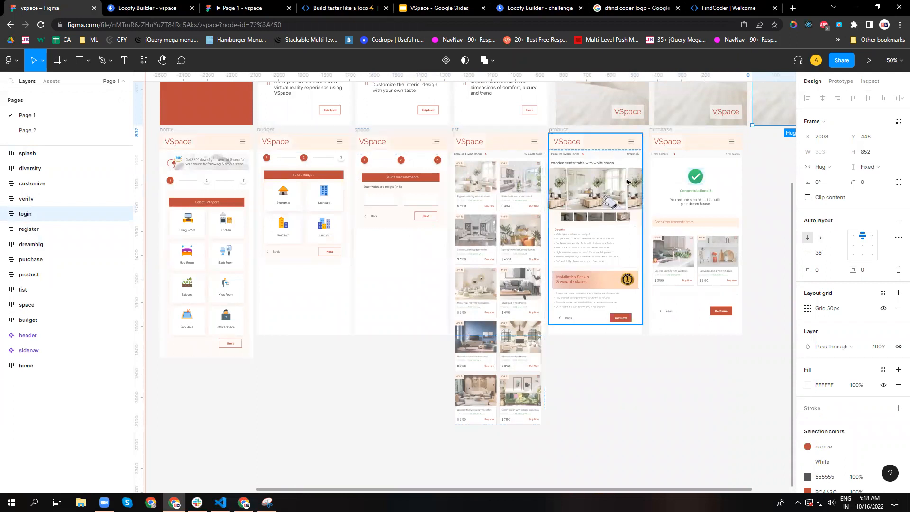
drag(531, 493, 626, 492)
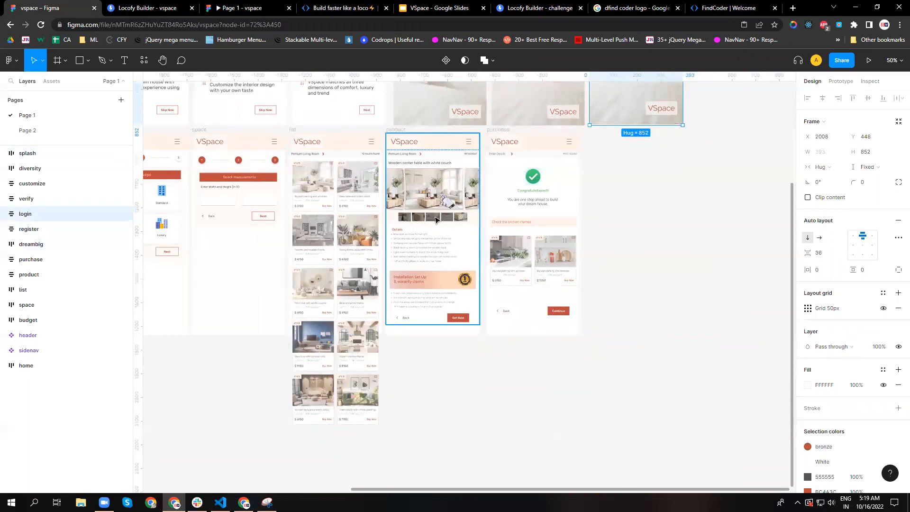
Select the product frame and examine its gallery, details and warranty sections beside the purchase frame at 100% zoom.
click(396, 129)
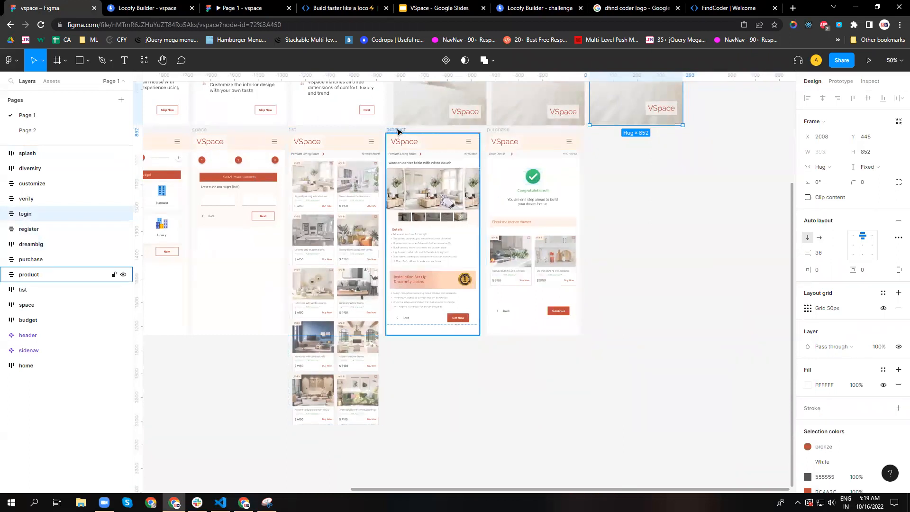
click(893, 60)
click(883, 107)
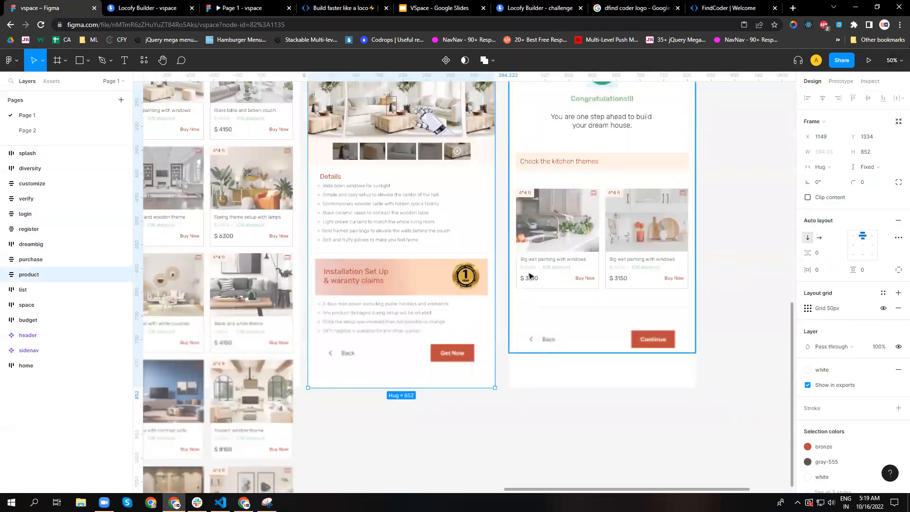
scroll(530, 276, up, 5)
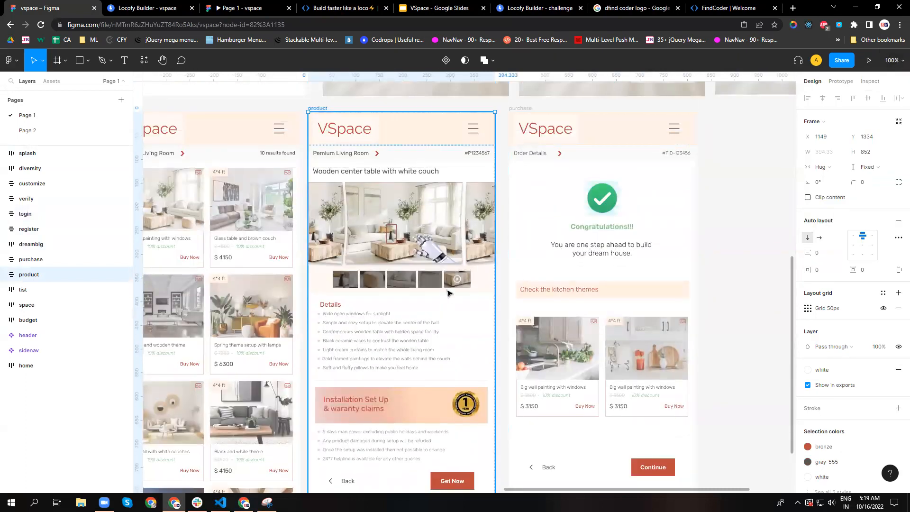
scroll(362, 296, down, 3)
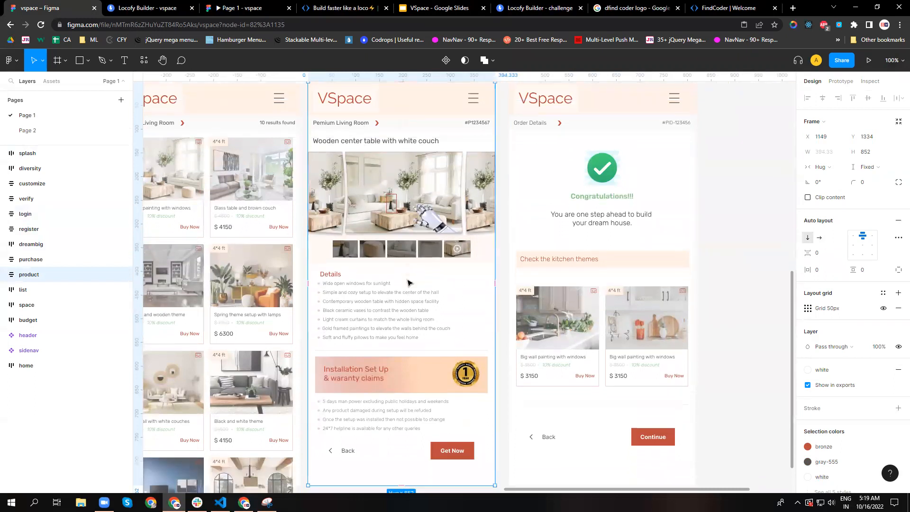
scroll(408, 283, down, 8)
scroll(408, 283, up, 5)
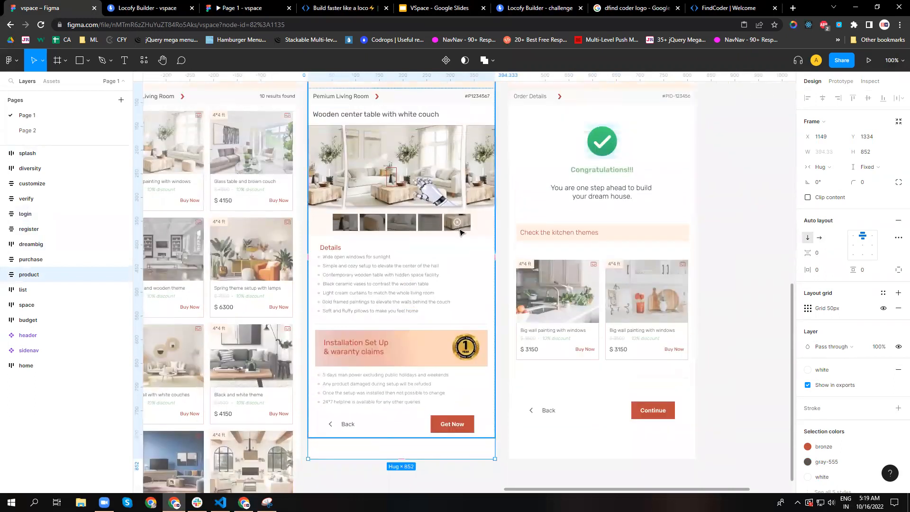
scroll(426, 263, up, 1)
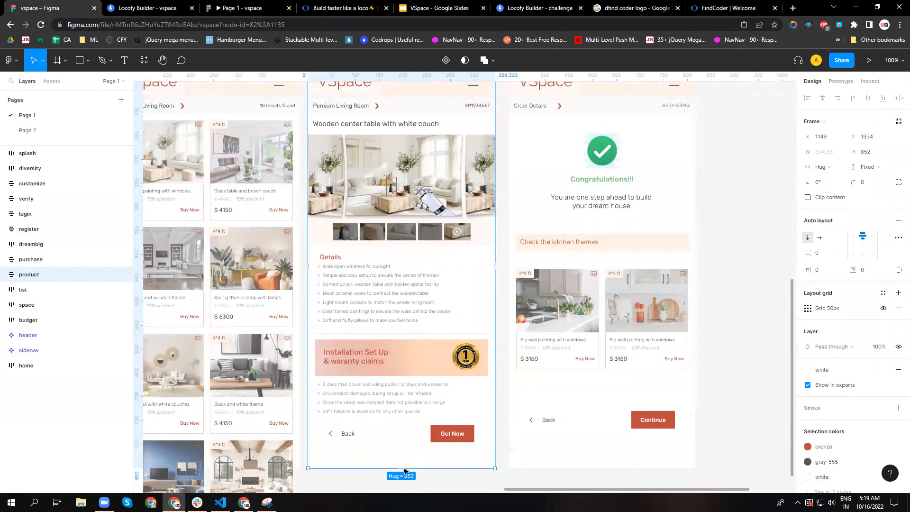
scroll(462, 434, up, 2)
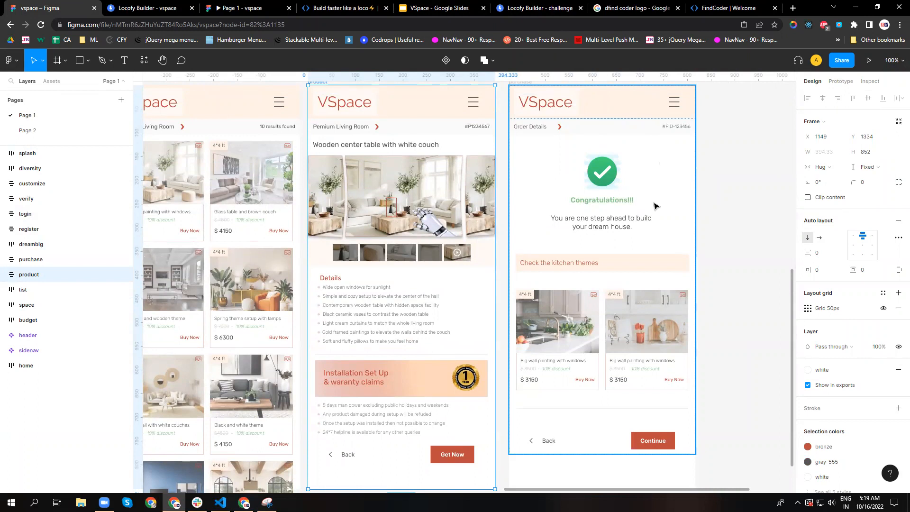
Look over the splash, dreambig and customize frames, ending at the home frame.
scroll(709, 245, up, 5)
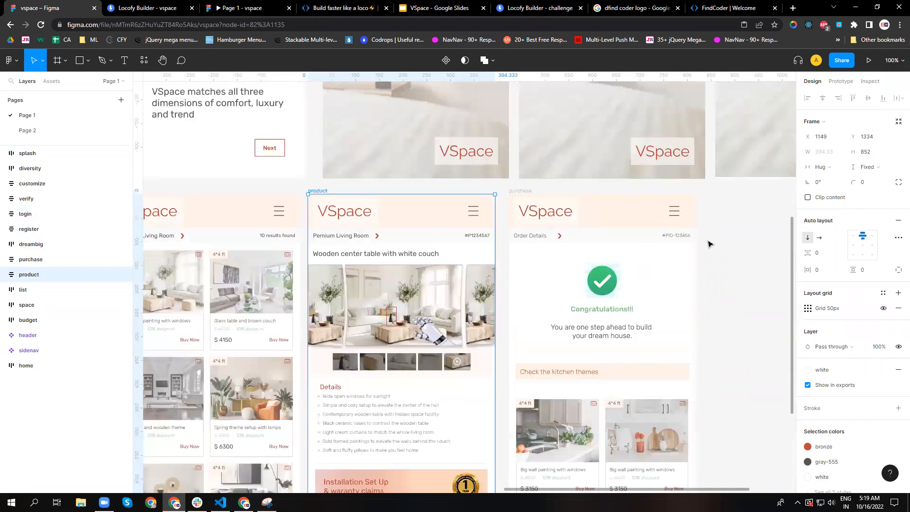
scroll(709, 245, up, 4)
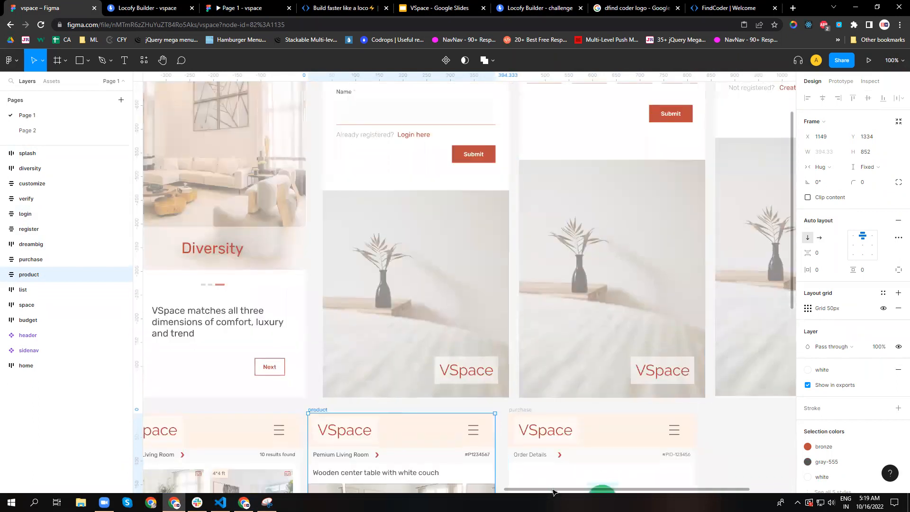
scroll(519, 482, left, 2)
scroll(518, 482, left, 8)
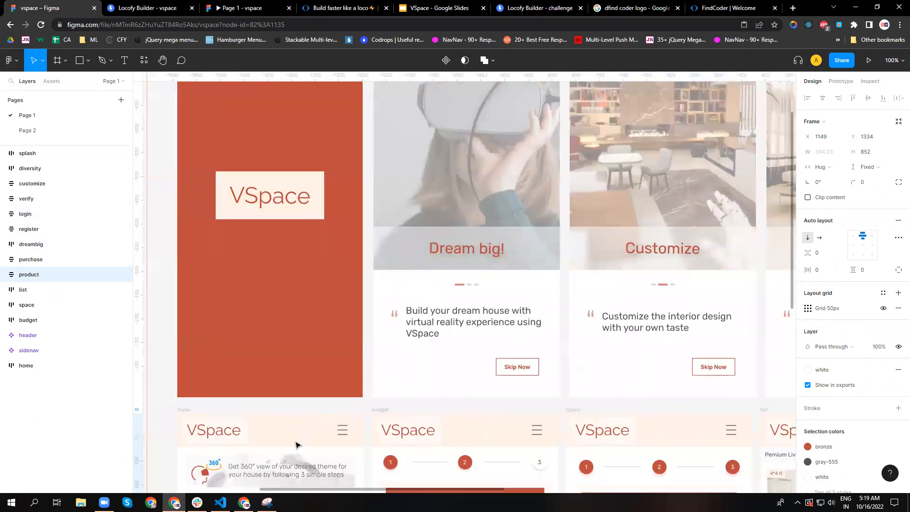
scroll(308, 366, up, 5)
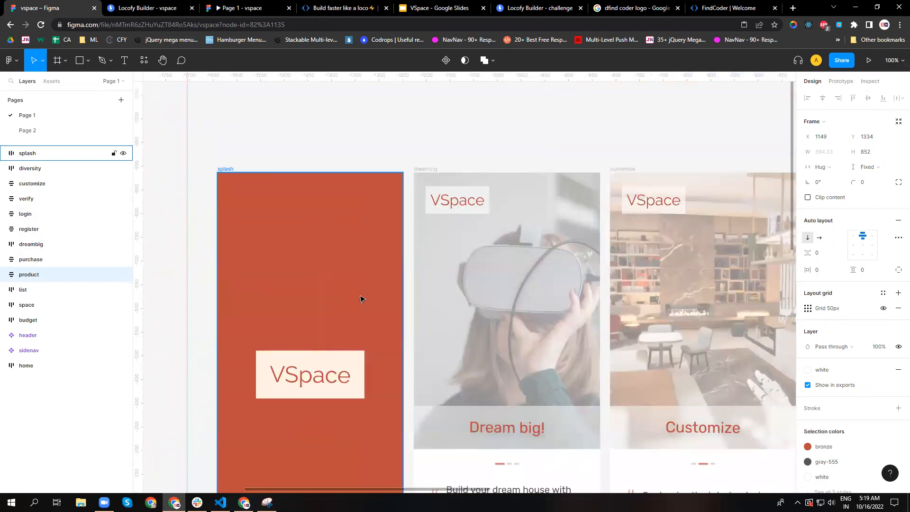
scroll(394, 240, down, 1)
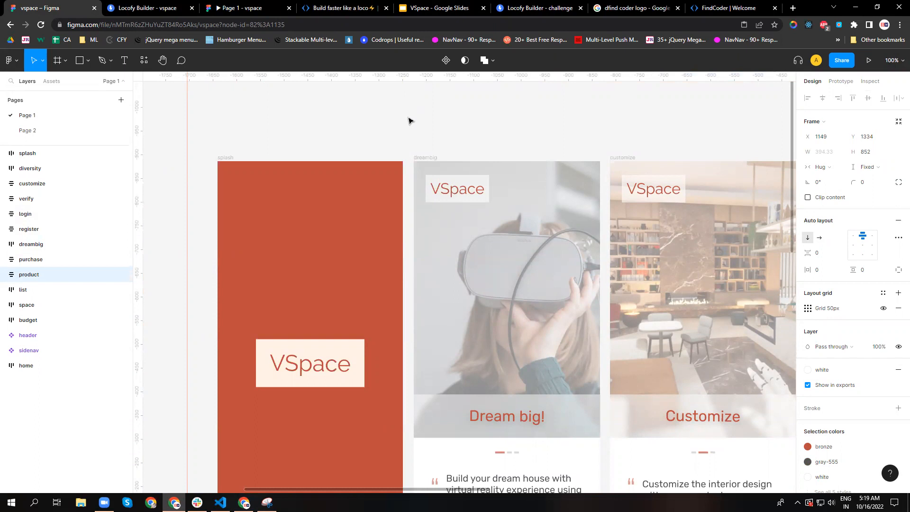
scroll(426, 138, down, 3)
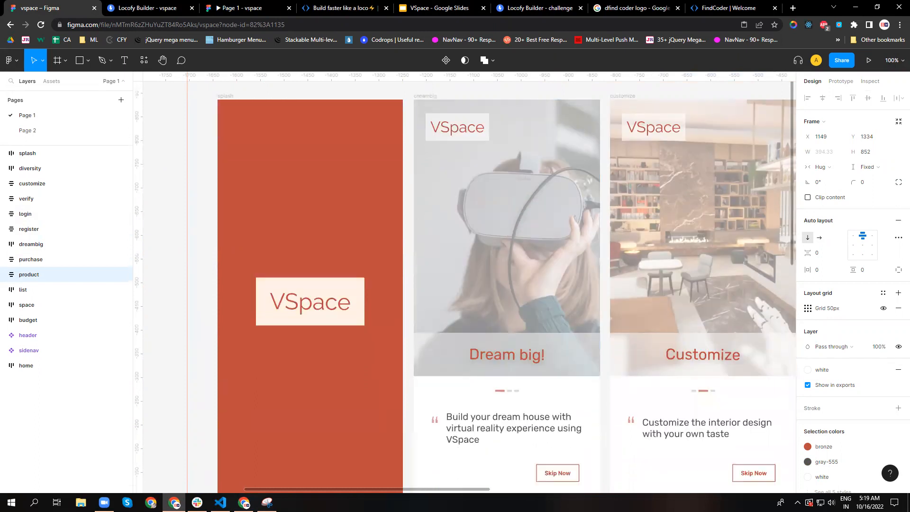
scroll(416, 408, down, 8)
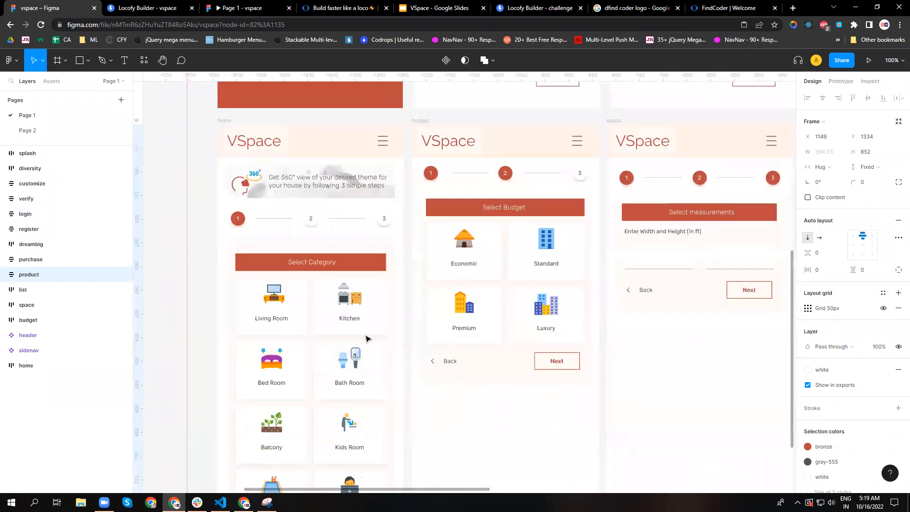
Select the home frame, expand its layer tree and examine the nested frames, groups and components inside it.
click(229, 123)
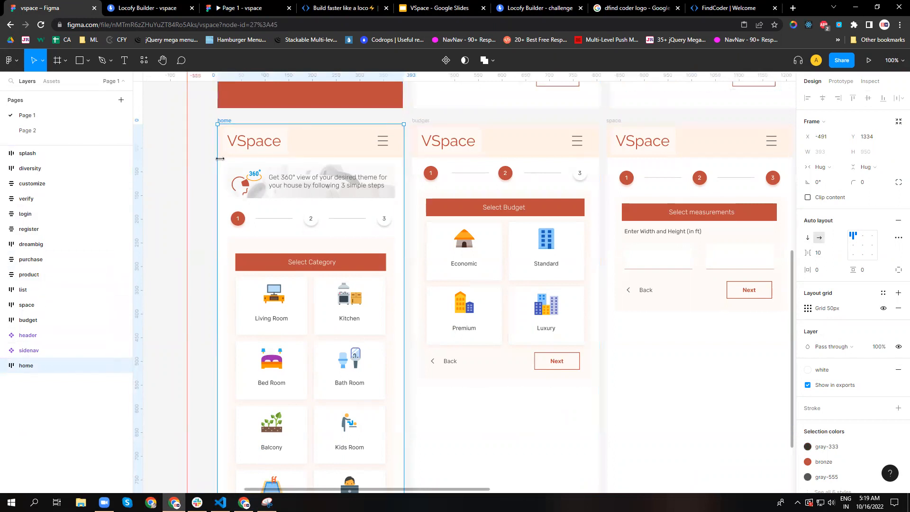
click(2, 366)
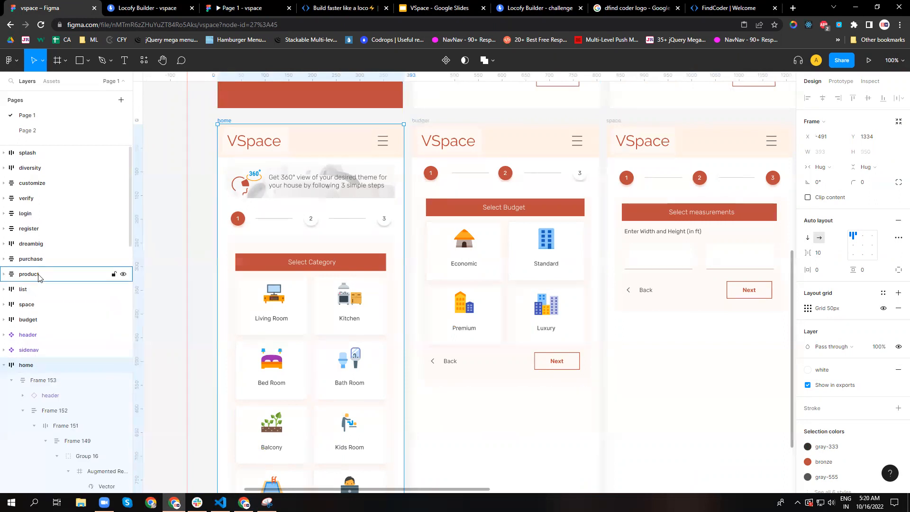
scroll(38, 276, down, 4)
scroll(76, 268, down, 5)
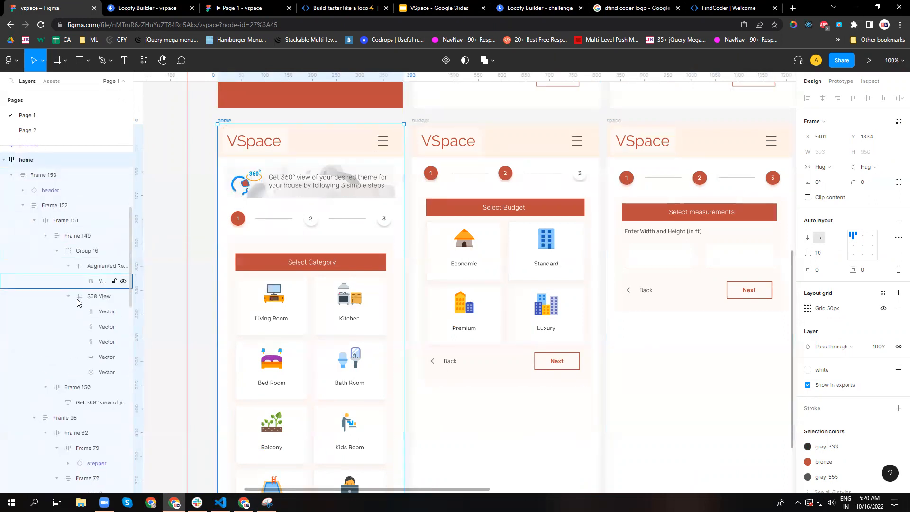
scroll(88, 334, up, 2)
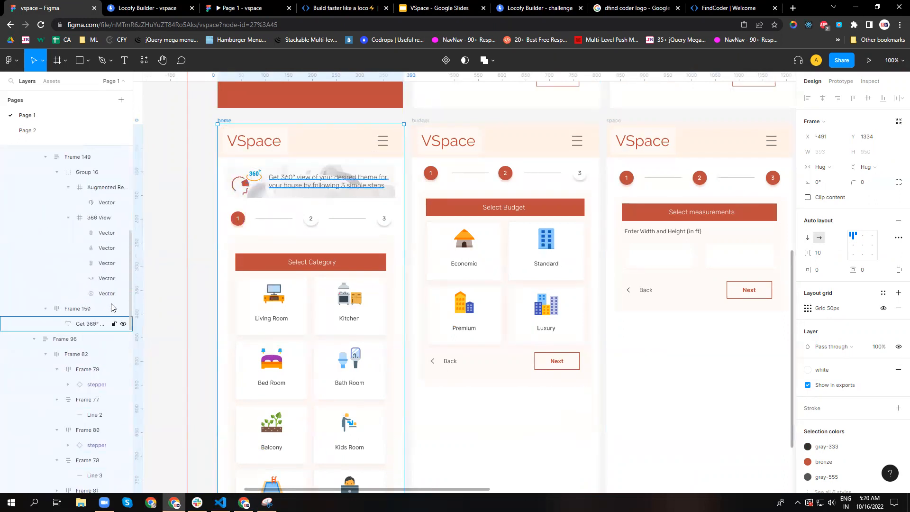
scroll(81, 272, down, 1)
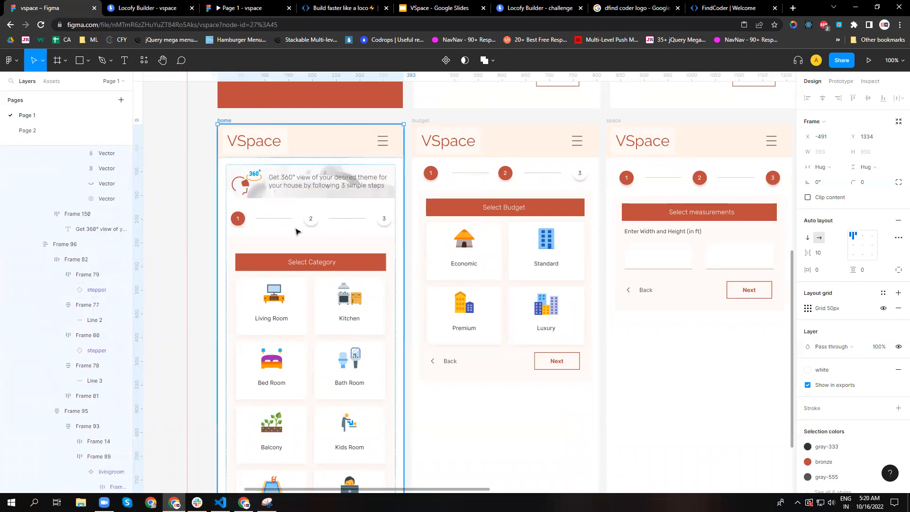
click(253, 318)
scroll(282, 267, up, 1)
scroll(281, 267, up, 2)
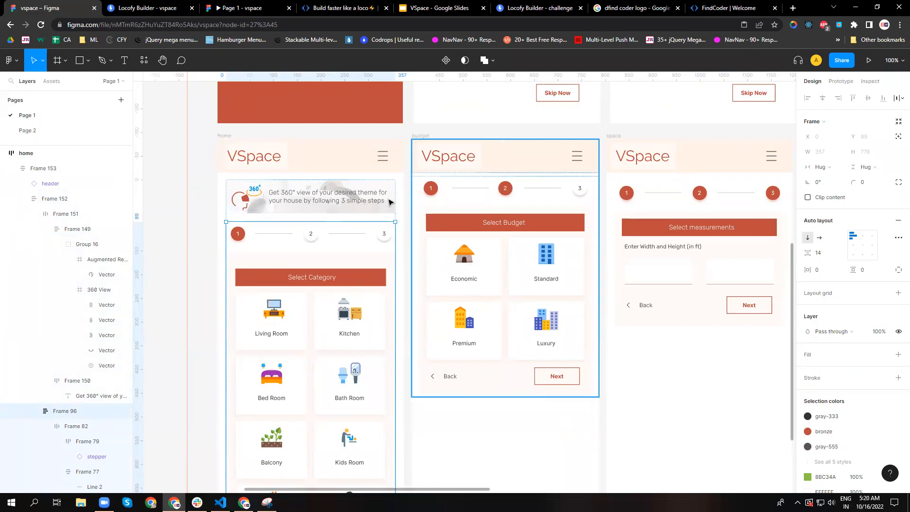
Select the whole home frame and show the plugins that can be run on it.
click(225, 137)
right_click(226, 137)
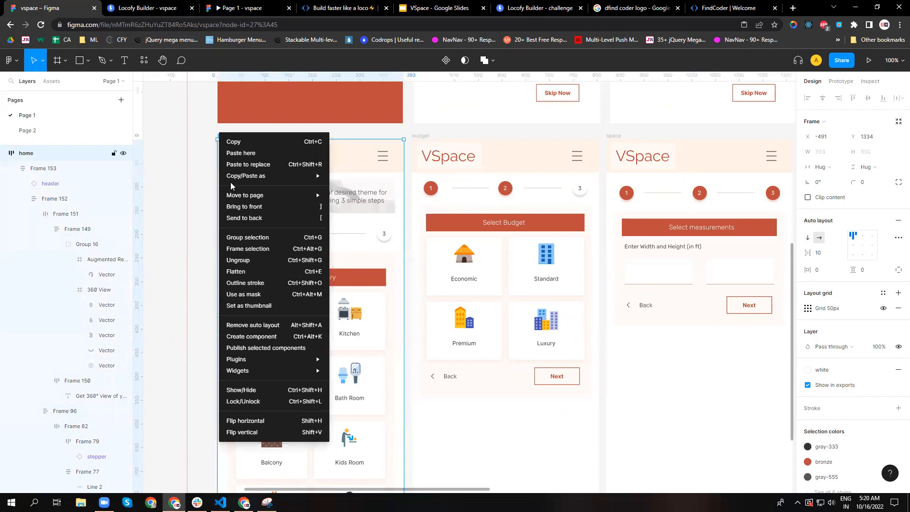
mouse_move(284, 359)
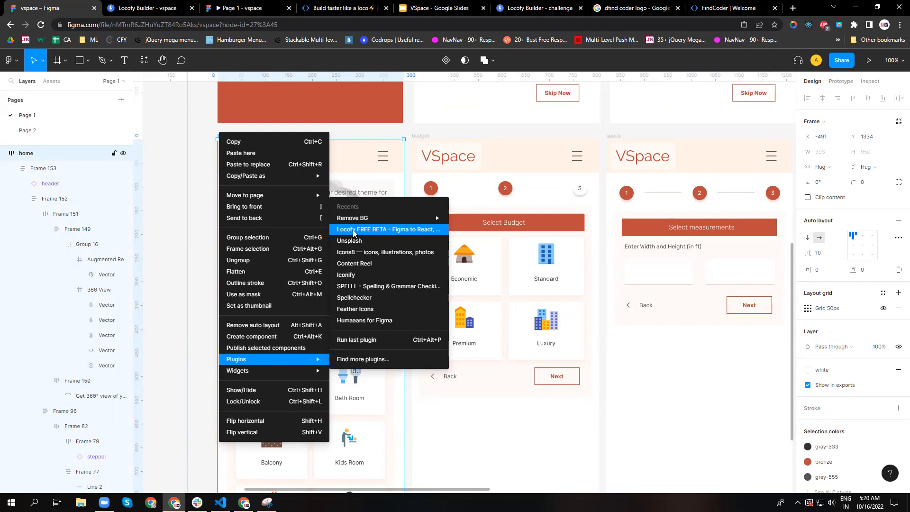
Leave the design for the file browser, search for "locofy" and show the Community results.
click(16, 65)
click(18, 66)
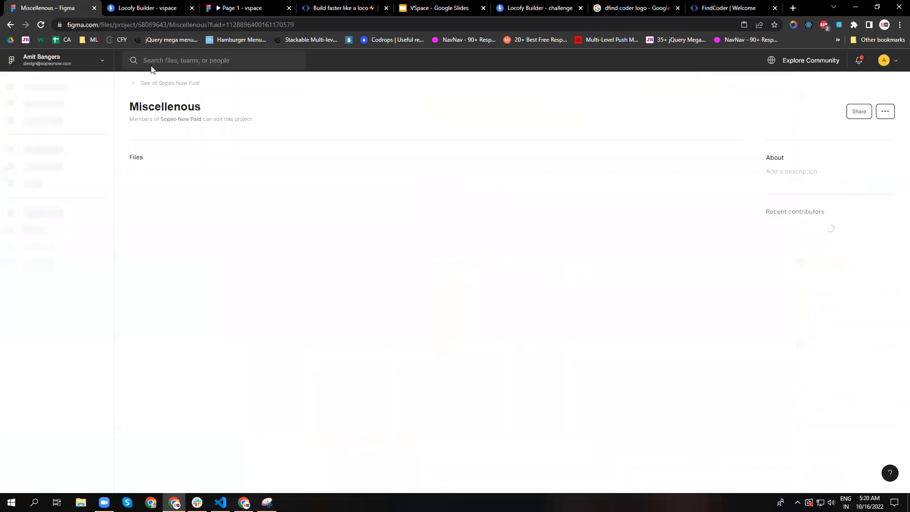
click(176, 60)
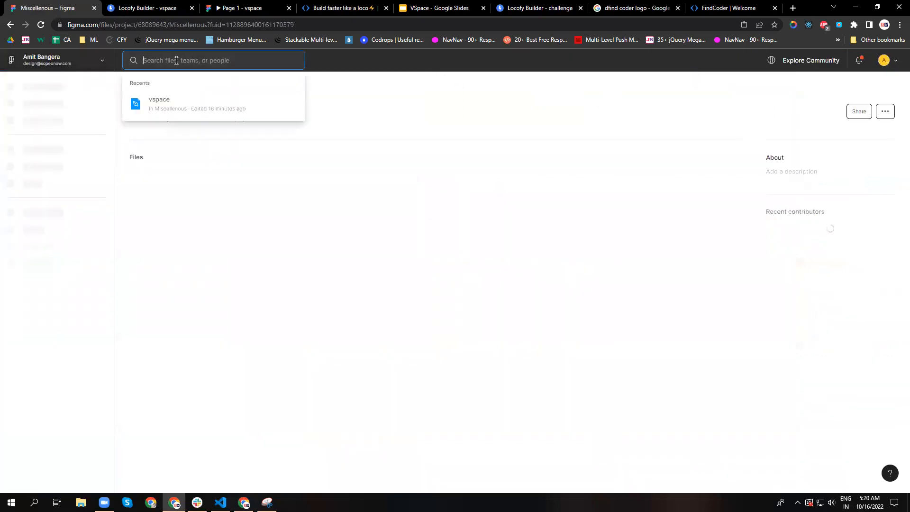
text(locofy)
key(Return)
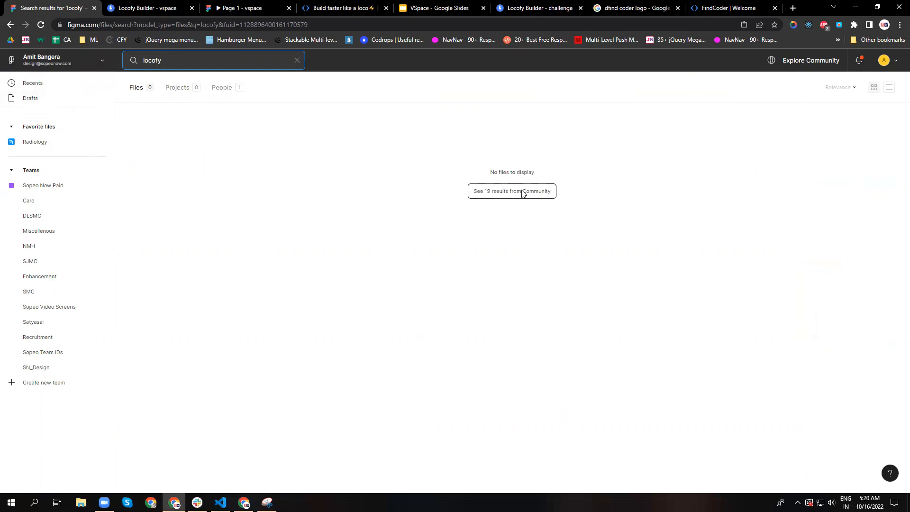
click(523, 191)
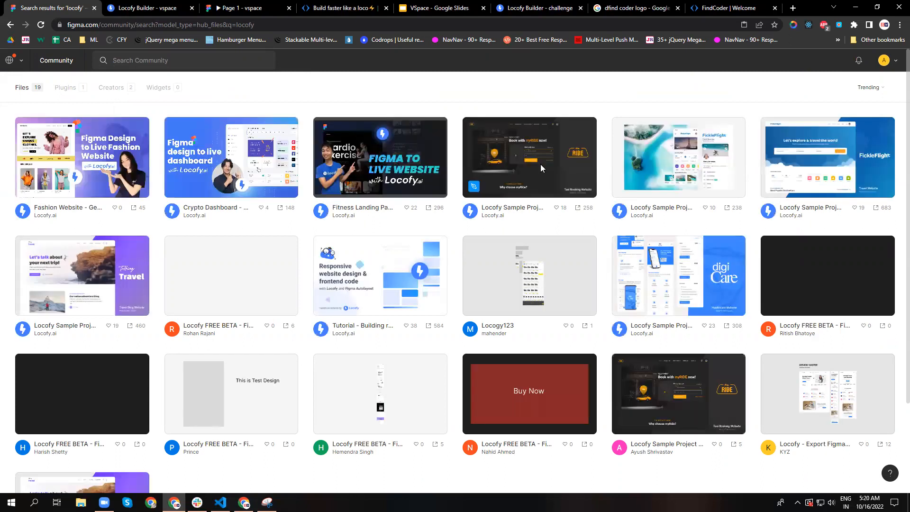
Return from Community to the account's recently viewed files and reopen the vspace design file.
click(20, 61)
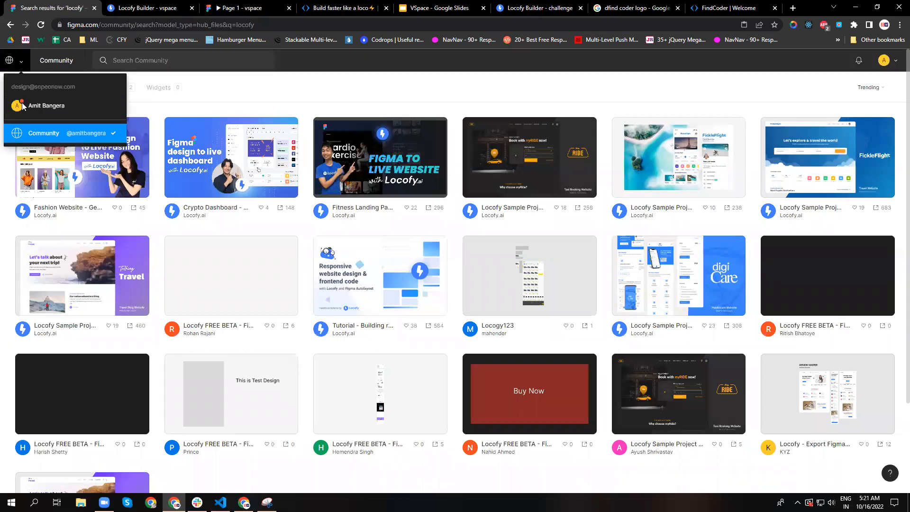
click(38, 106)
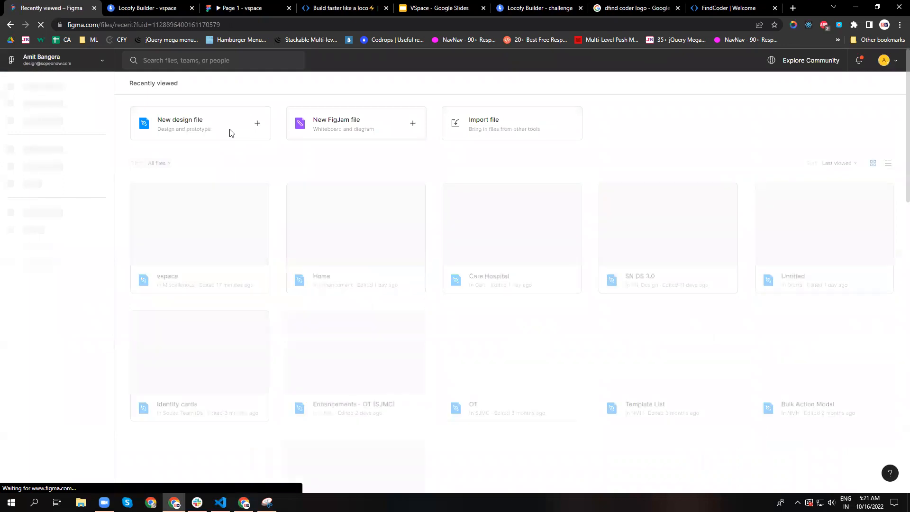
double_click(220, 359)
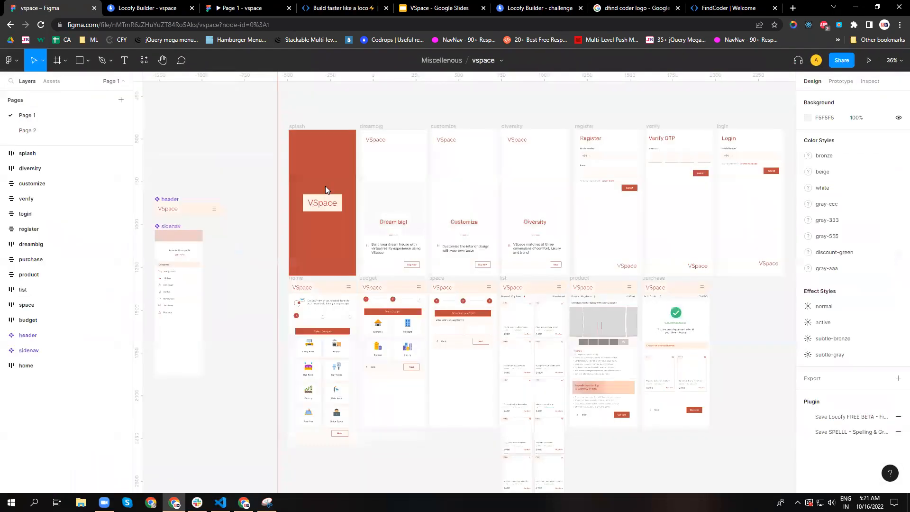
Run the Locofy FREE BETA plugin on the home frame and move its window clear of the frame.
click(308, 288)
right_click(317, 292)
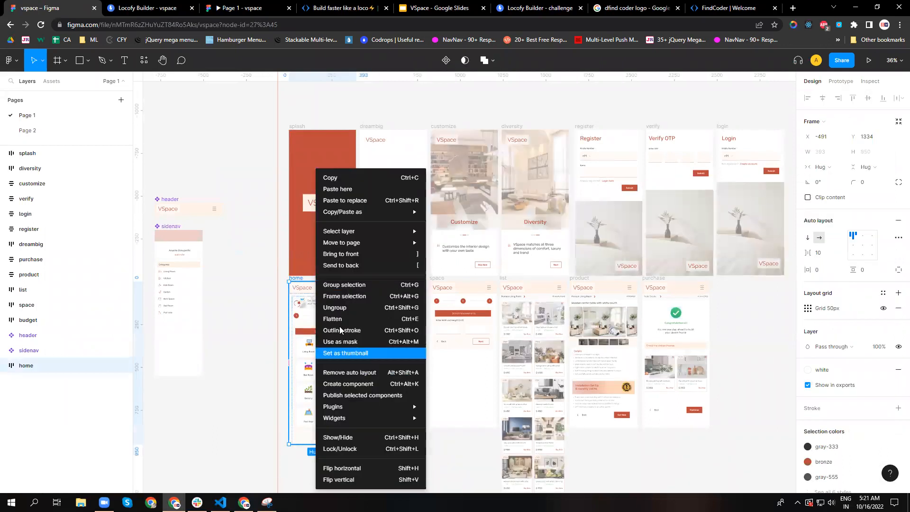
mouse_move(411, 406)
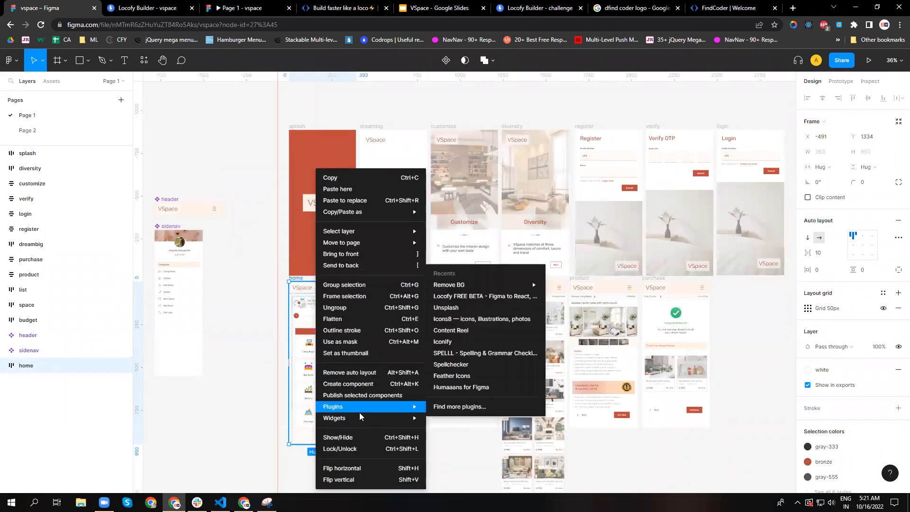
click(448, 297)
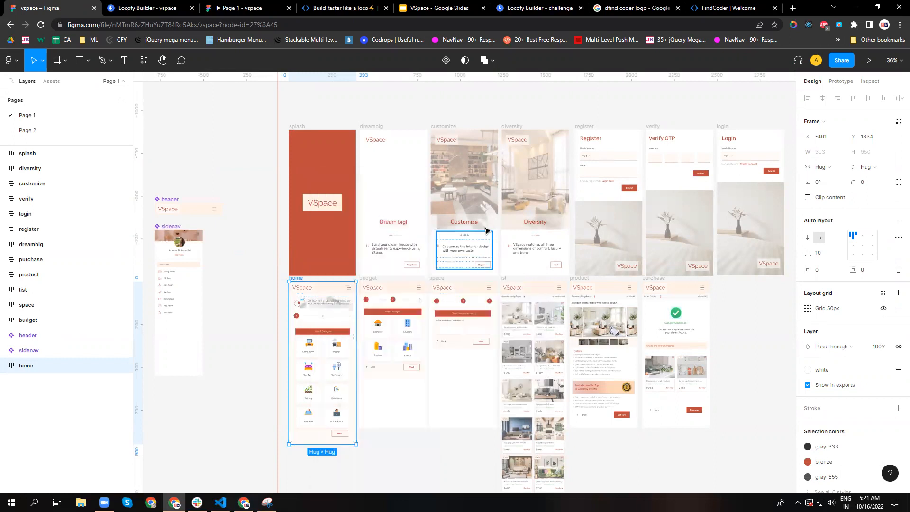
scroll(372, 250, down, 1)
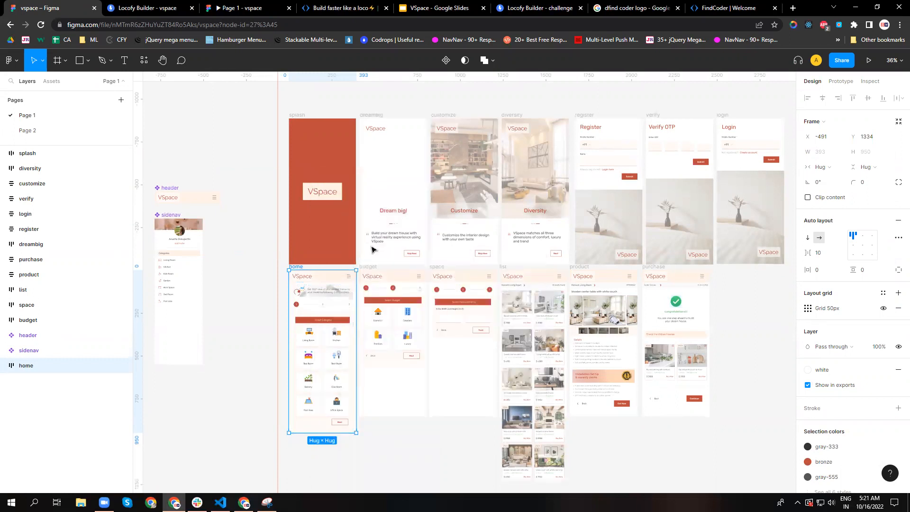
scroll(372, 250, down, 1)
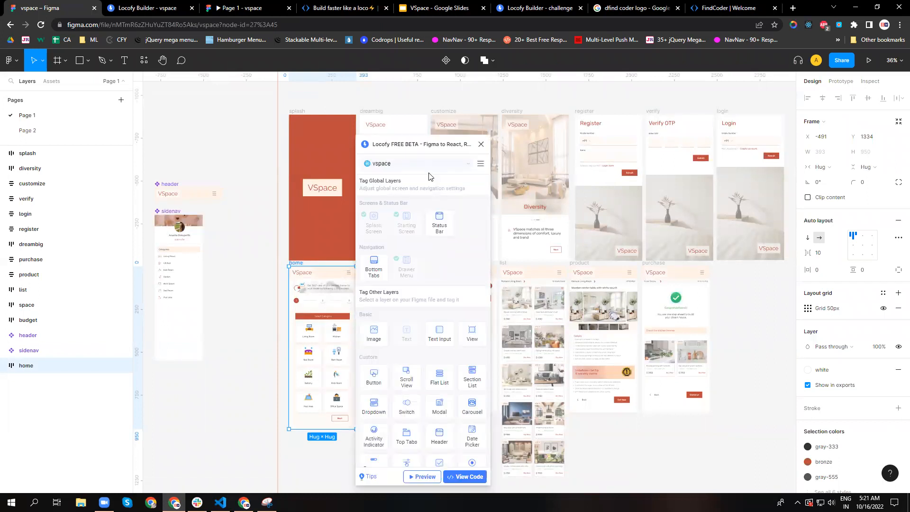
drag(413, 148, 495, 115)
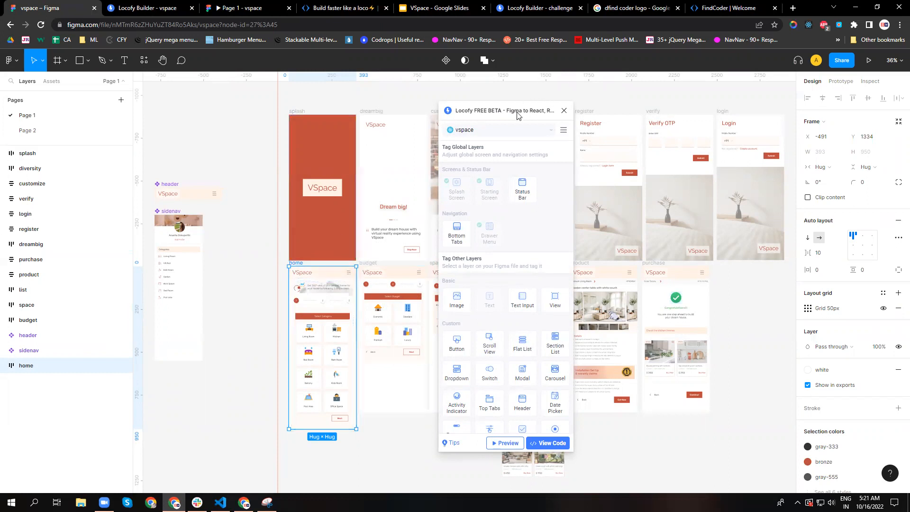
click(586, 105)
drag(507, 116, 638, 86)
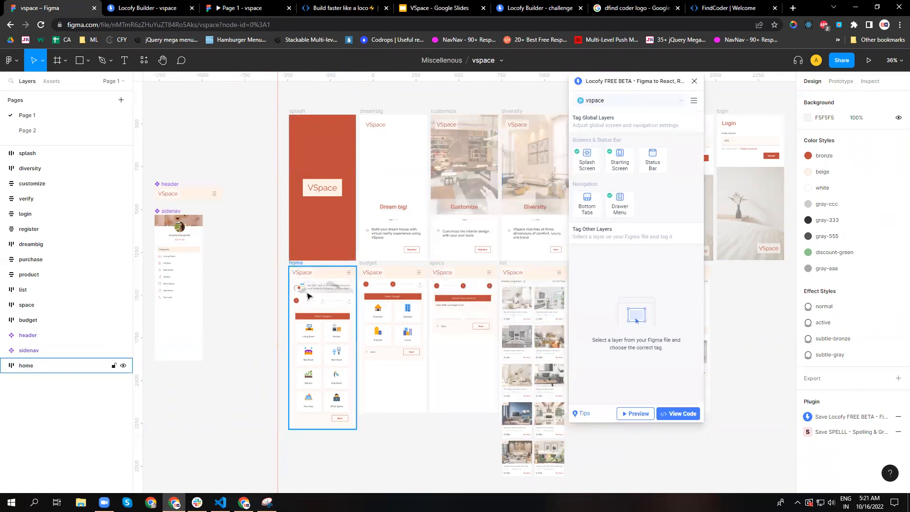
Generate a Locofy preview of the home frame.
click(635, 414)
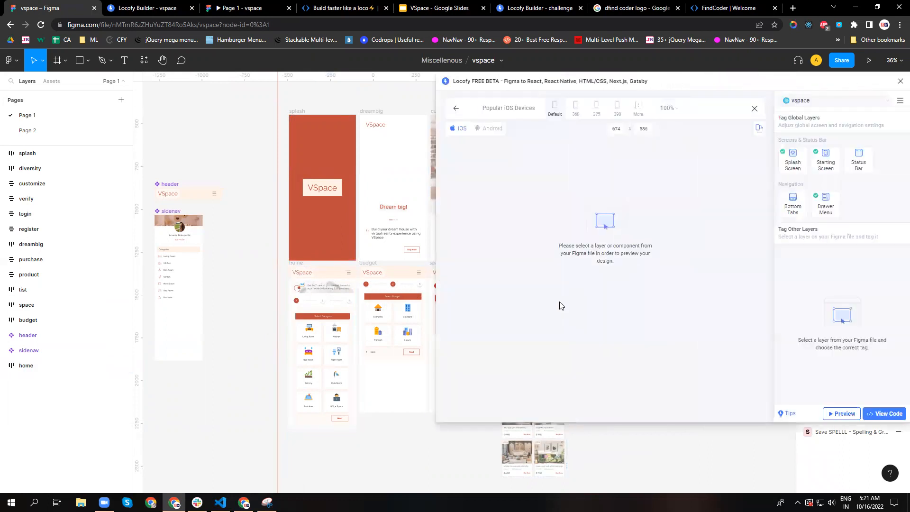
drag(680, 87, 627, 112)
click(26, 366)
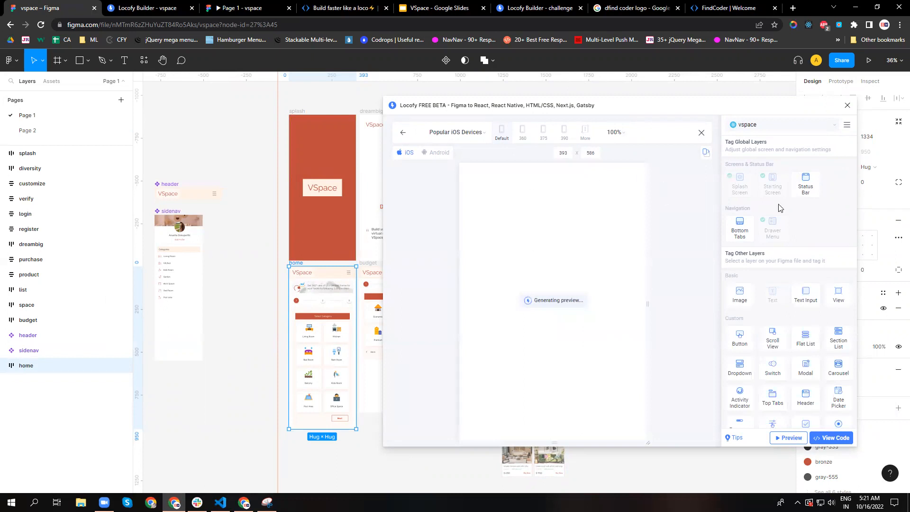
Examine the whole home screen preview, from the VSpace header through the category cards to the Next button.
scroll(573, 285, down, 5)
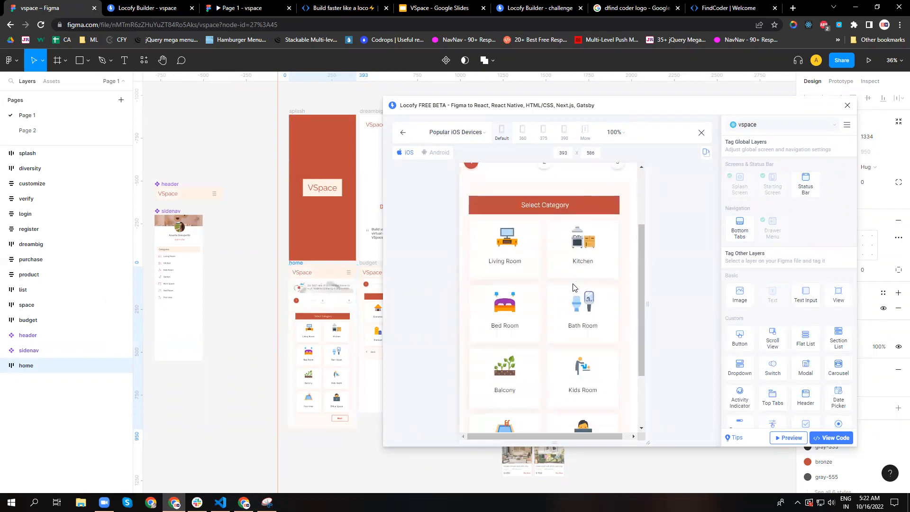
scroll(572, 286, up, 5)
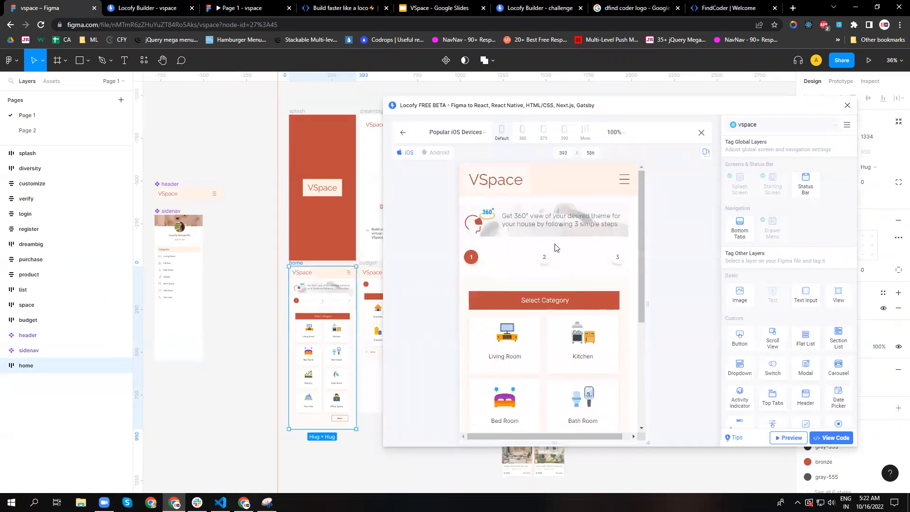
scroll(574, 275, down, 5)
scroll(577, 262, up, 5)
scroll(529, 246, down, 3)
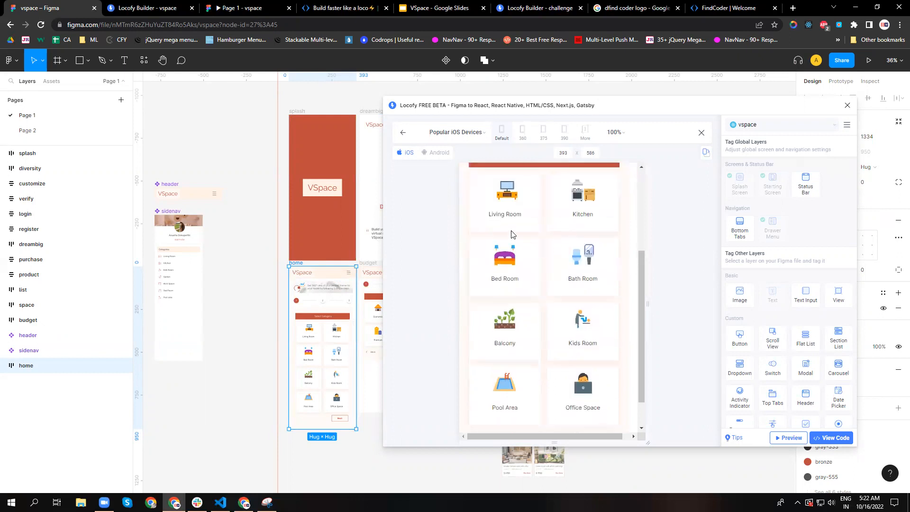
scroll(592, 242, up, 3)
scroll(527, 298, down, 3)
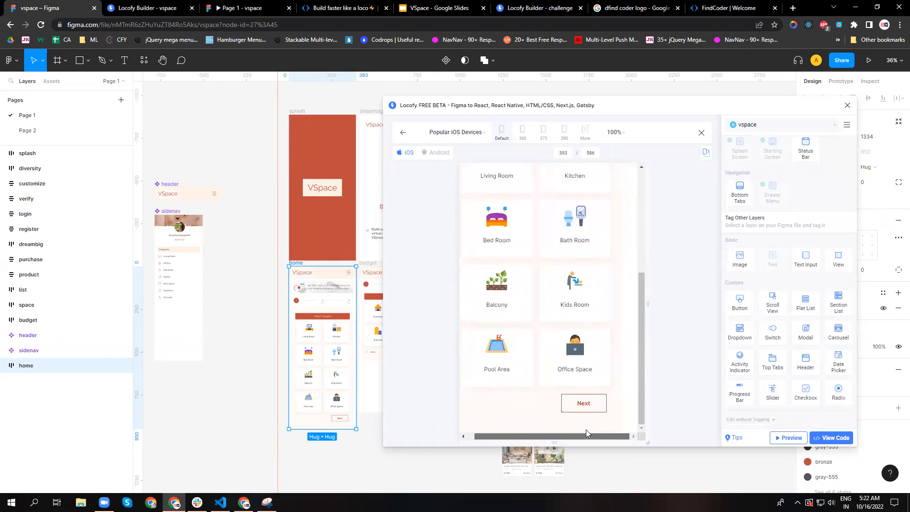
scroll(587, 351, up, 3)
scroll(587, 353, up, 1)
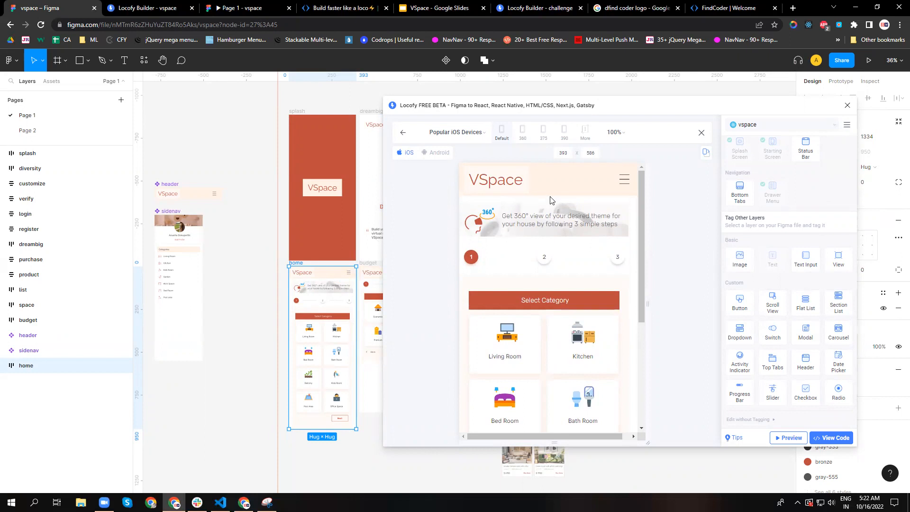
Select the home frame's header and review its Header tag's properties, layout, styling and actions.
click(331, 273)
click(331, 277)
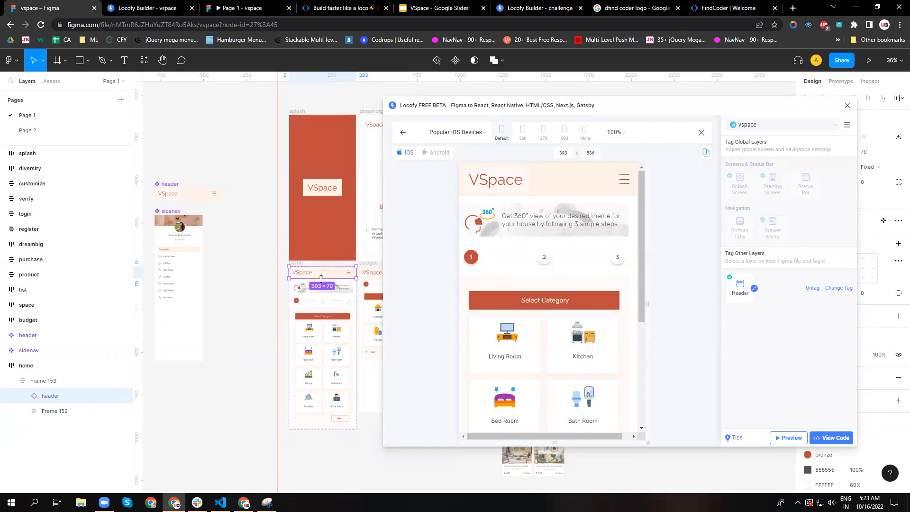
click(754, 289)
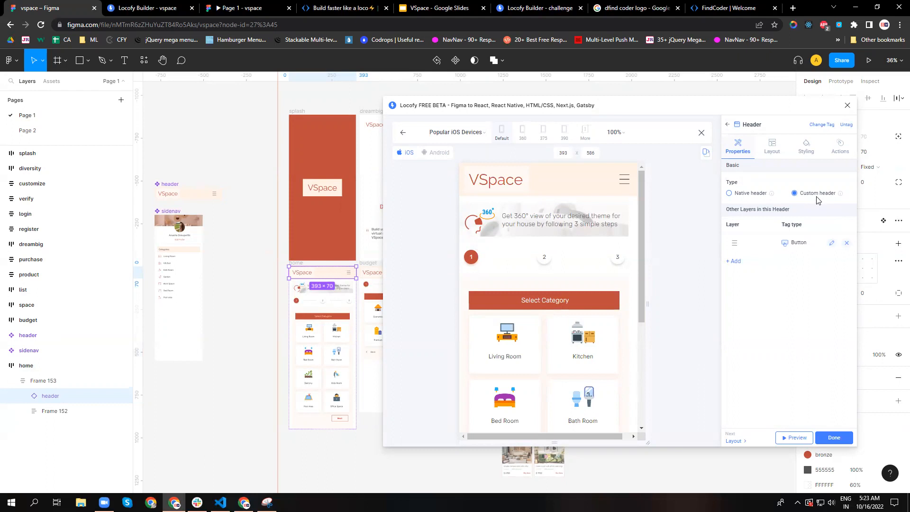
click(772, 148)
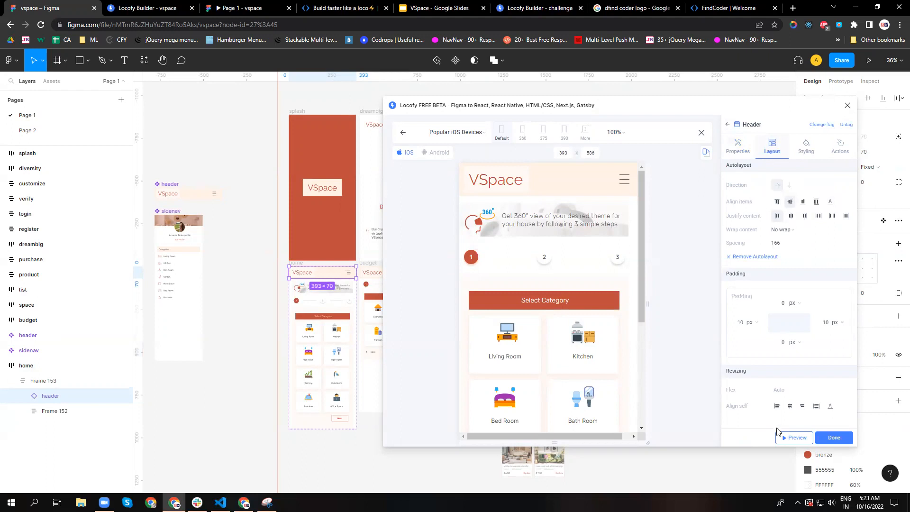
click(807, 156)
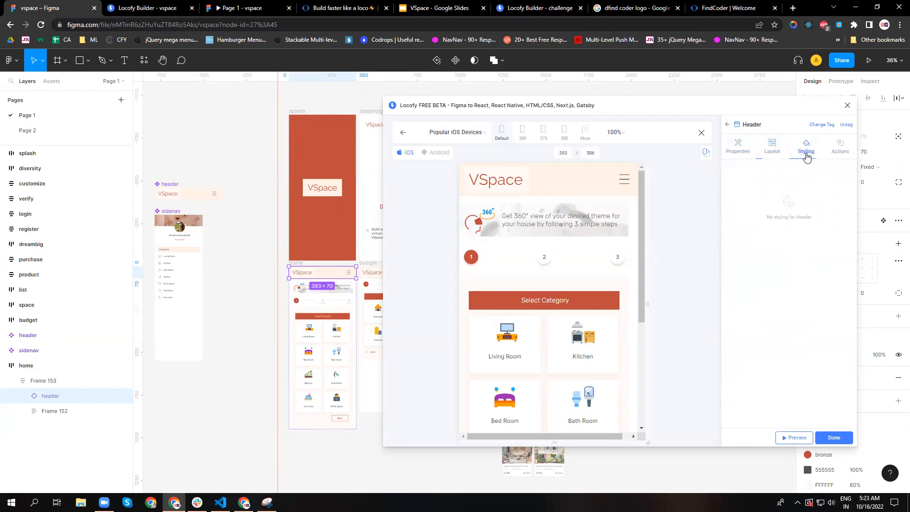
click(837, 148)
Drill into the home frame's step indicator, expand Frame 79 and select the first stepper component.
click(322, 290)
click(324, 289)
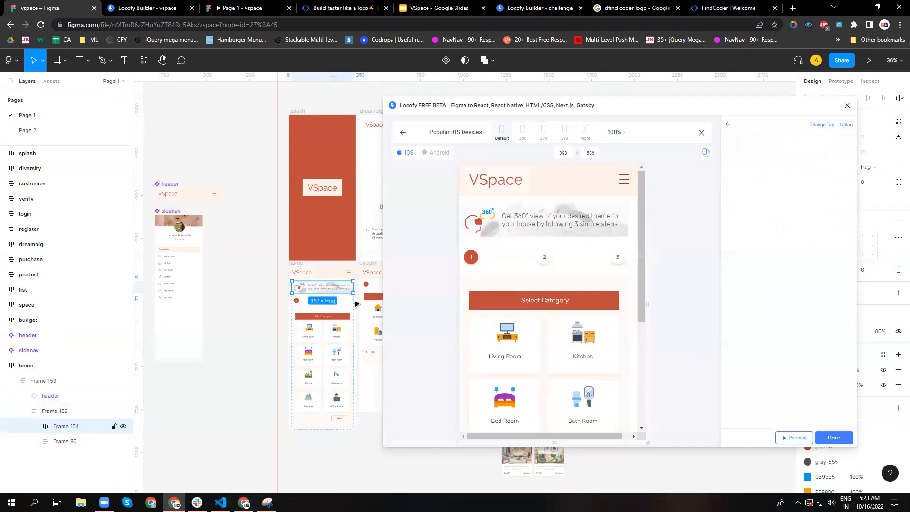
click(307, 303)
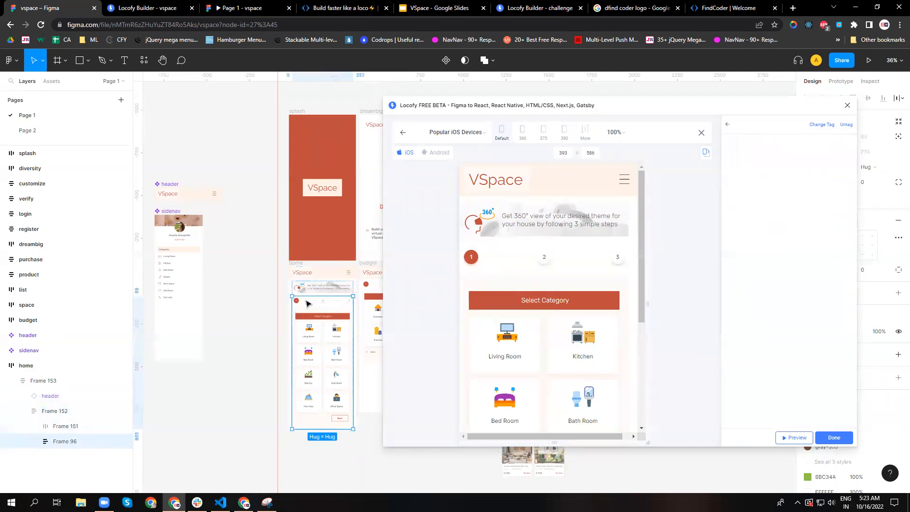
double_click(307, 302)
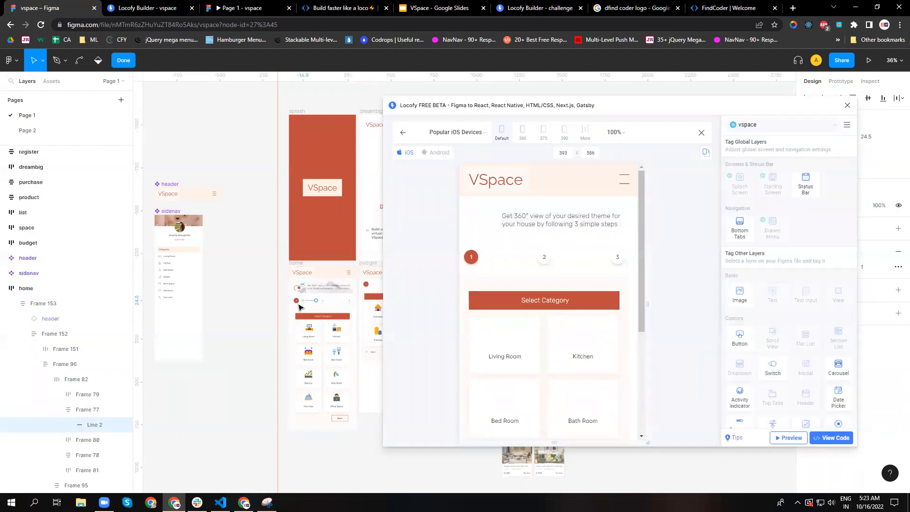
click(295, 303)
click(26, 426)
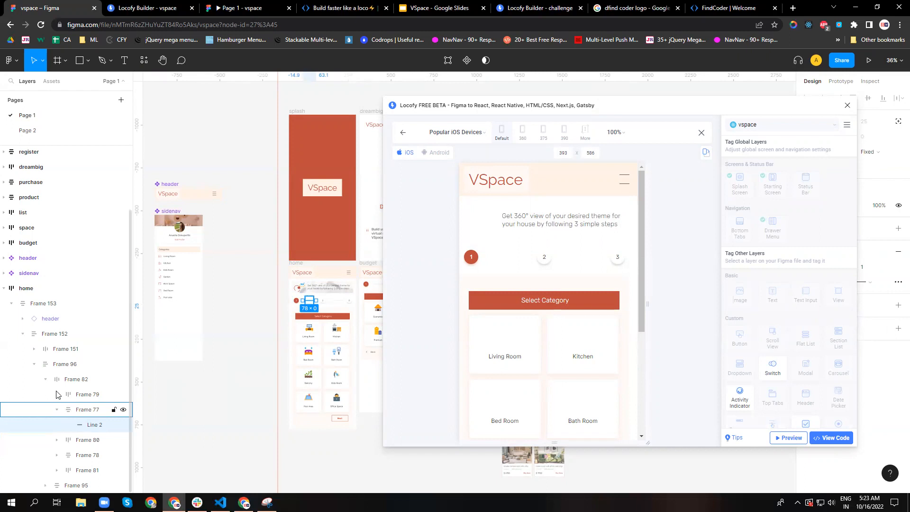
click(56, 394)
click(95, 409)
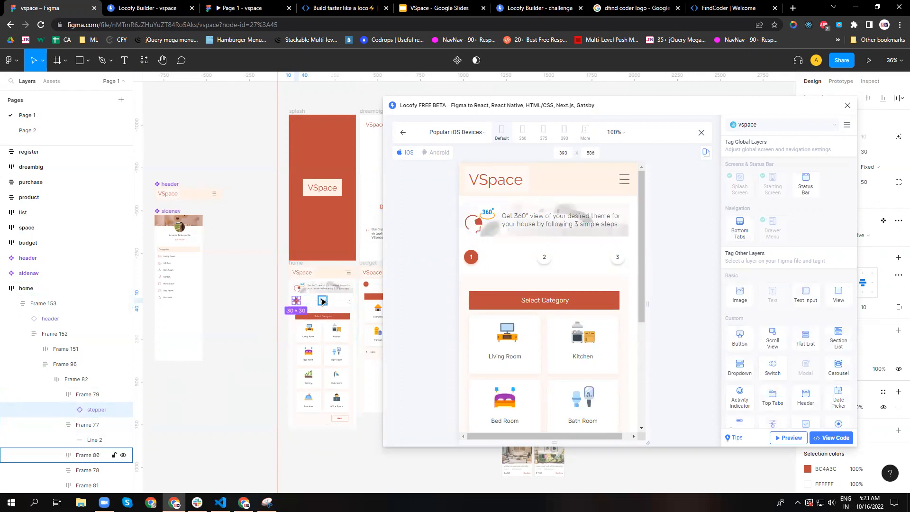
Select the second stepper in Frame 80 and review its Button tag's properties, layout, styling and actions.
click(57, 454)
click(97, 474)
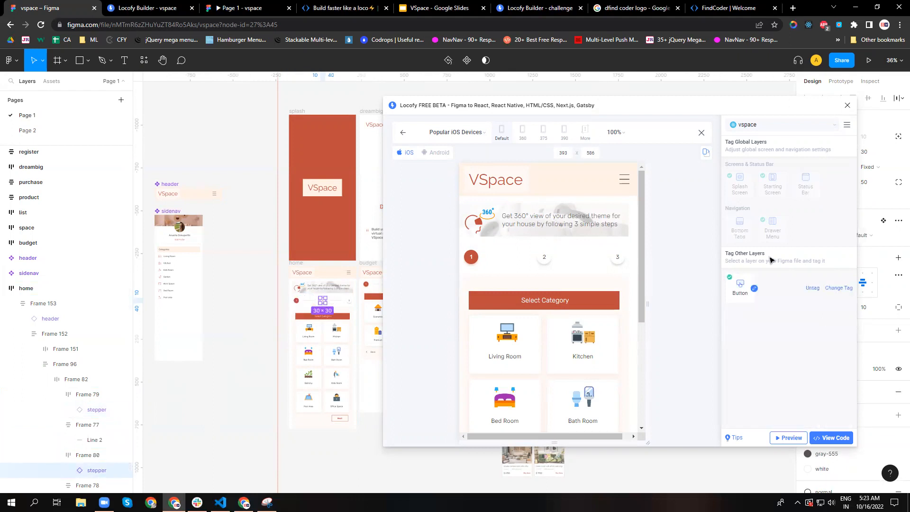
click(754, 288)
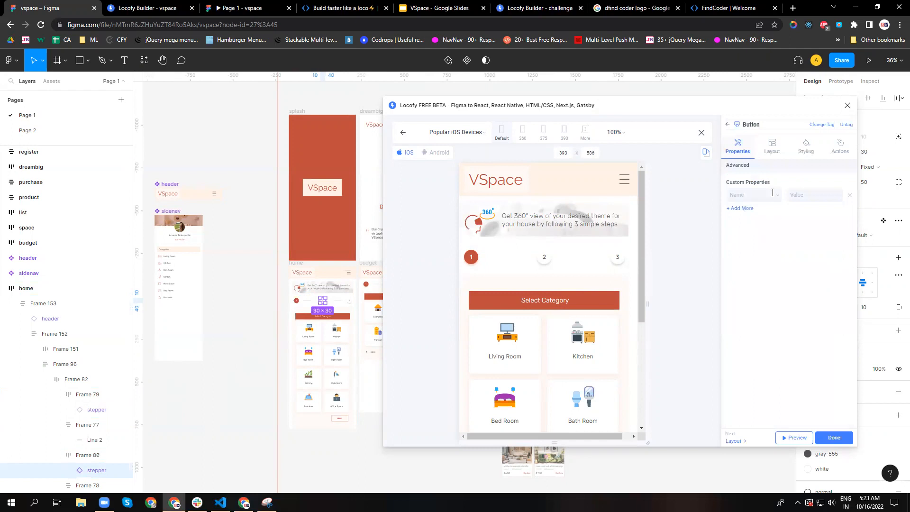
click(773, 151)
scroll(789, 251, down, 1)
scroll(789, 250, up, 1)
click(807, 148)
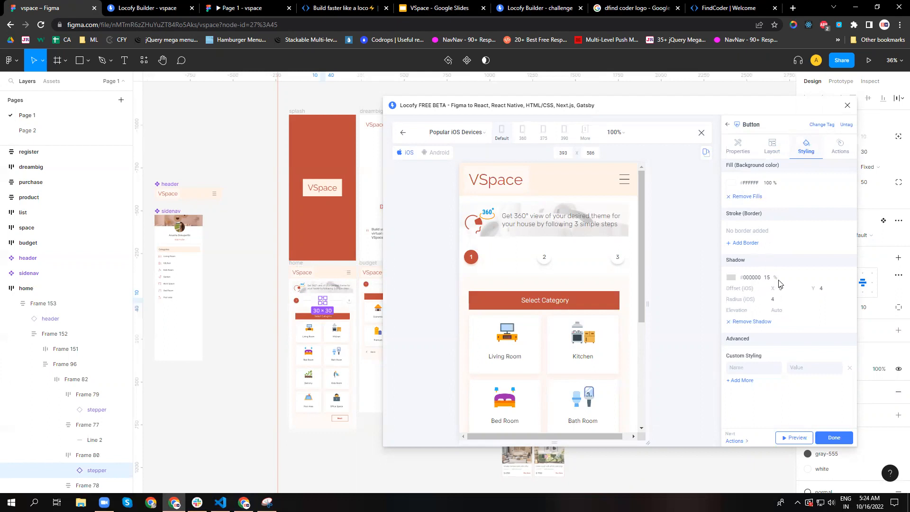
click(840, 148)
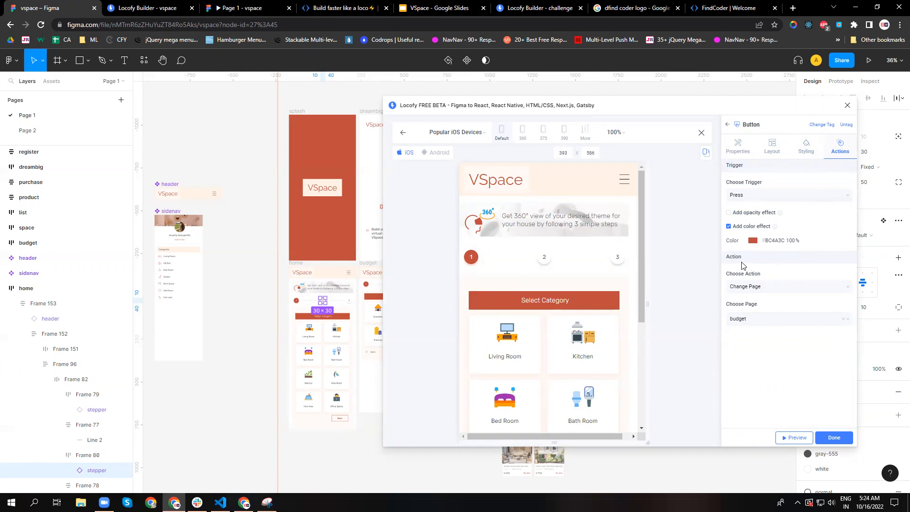
Set the second stepper's action to Change Page with budget as the target page.
click(768, 286)
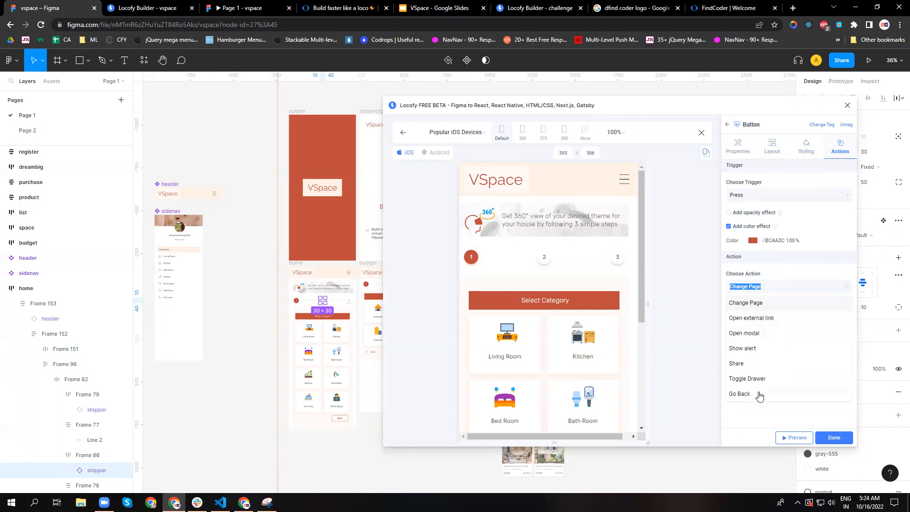
click(756, 307)
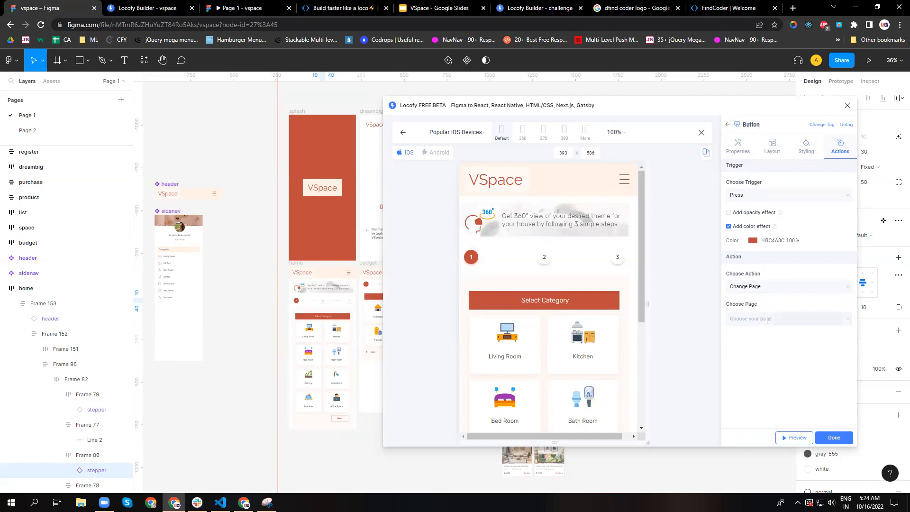
click(765, 318)
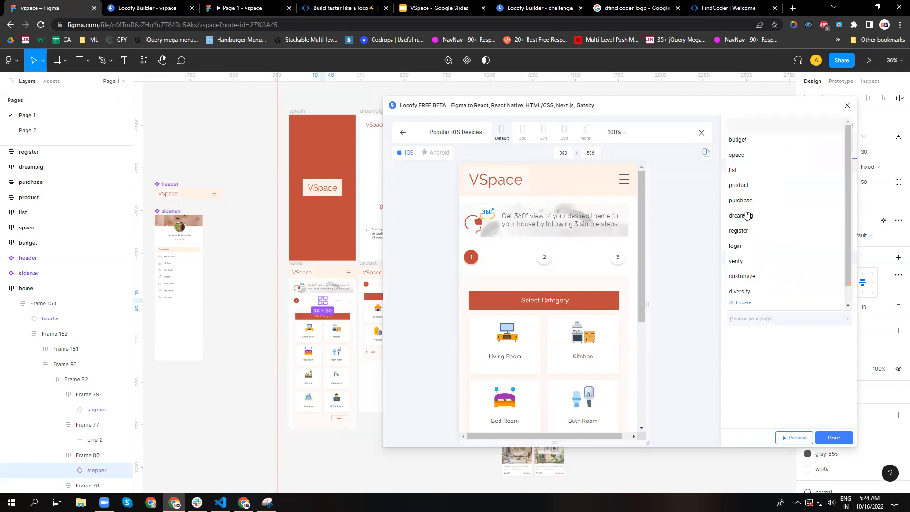
click(737, 140)
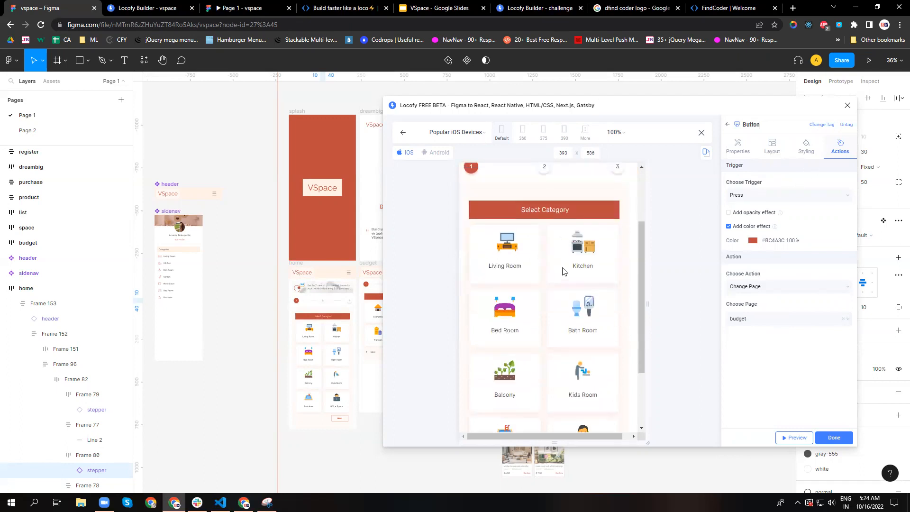
Expand the home frame's Frame 78, Frame 95 and Frame 93, and select Frame 14, the Select Category bar.
scroll(562, 264, up, 2)
scroll(534, 332, down, 4)
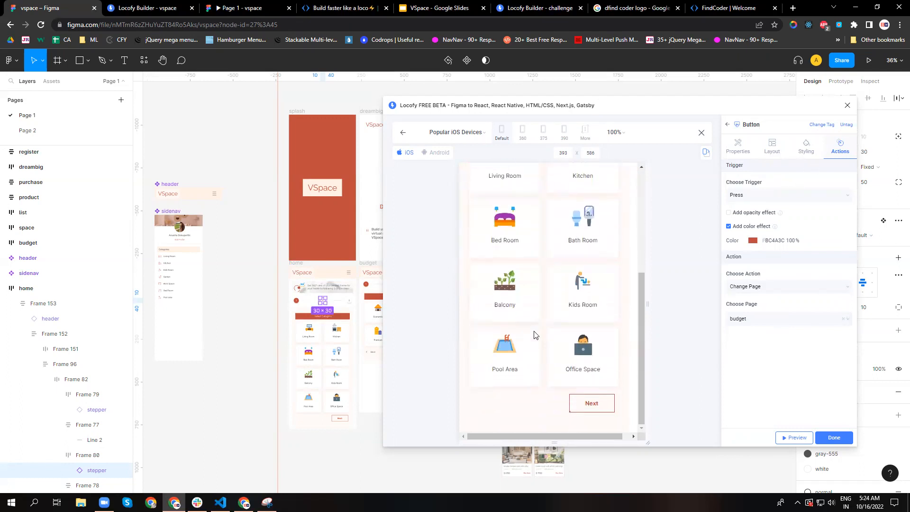
scroll(47, 359, down, 1)
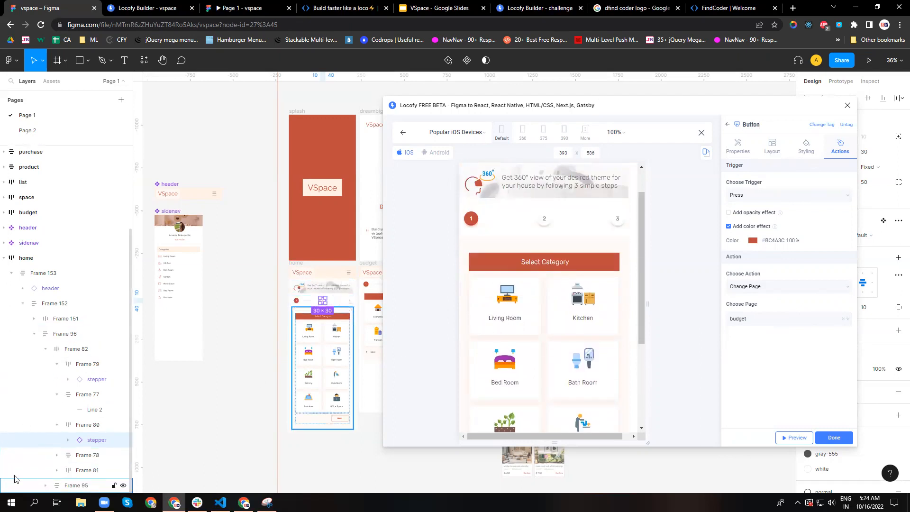
click(57, 455)
scroll(54, 457, down, 1)
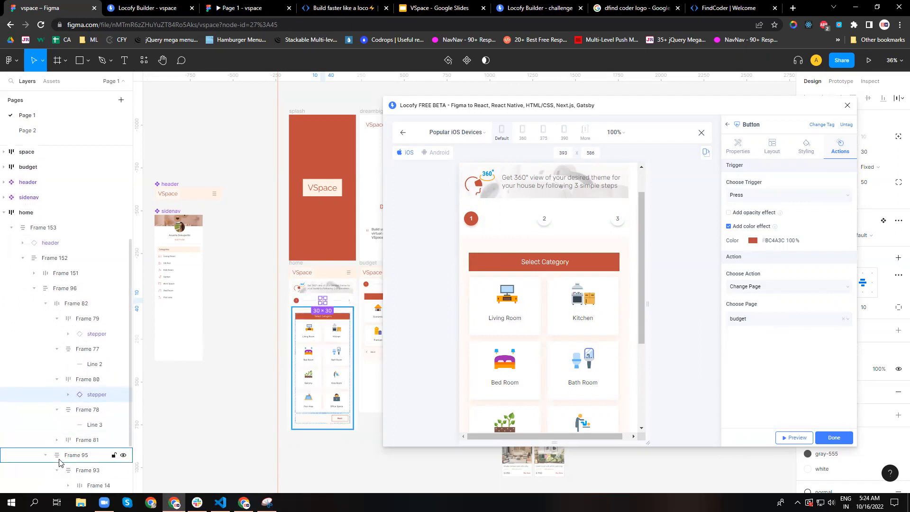
scroll(66, 452, down, 4)
click(75, 416)
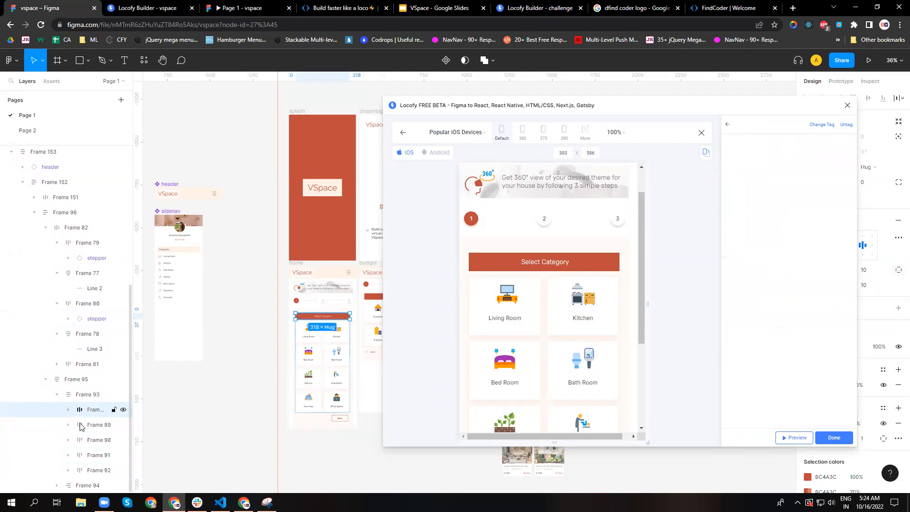
Expand Frame 14 and Frame 89 in the home frame and select the livingroom component.
click(68, 409)
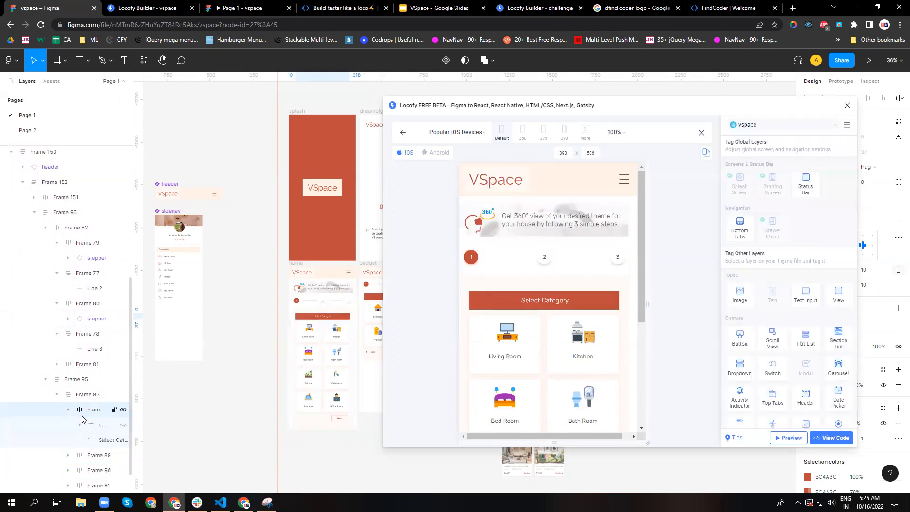
scroll(81, 422, down, 1)
click(81, 424)
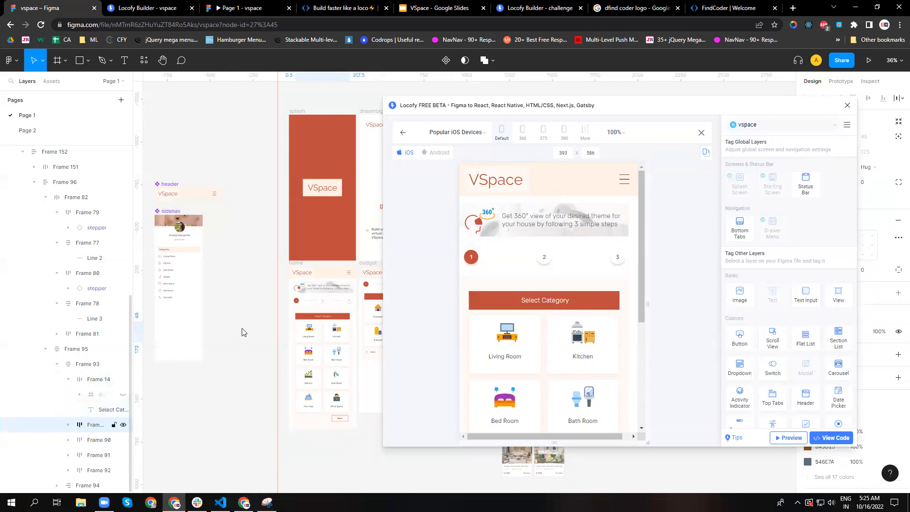
double_click(300, 333)
click(103, 441)
click(101, 427)
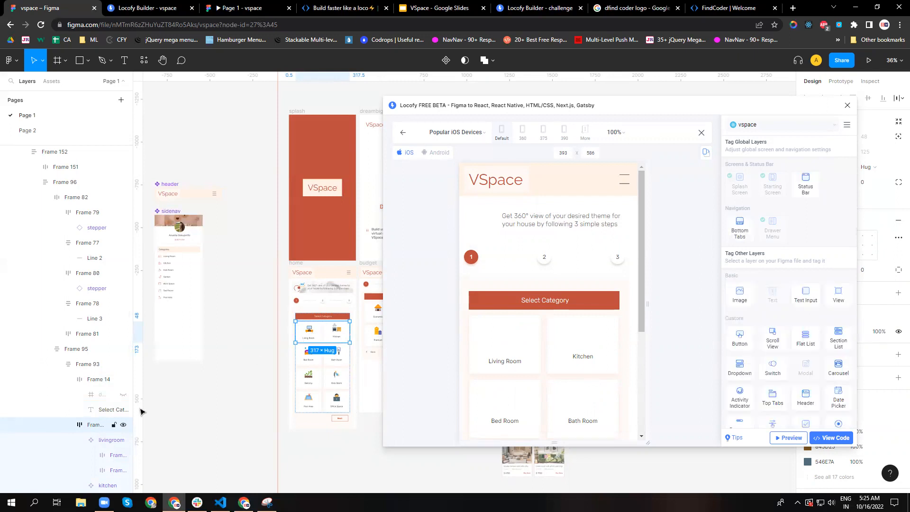
click(111, 440)
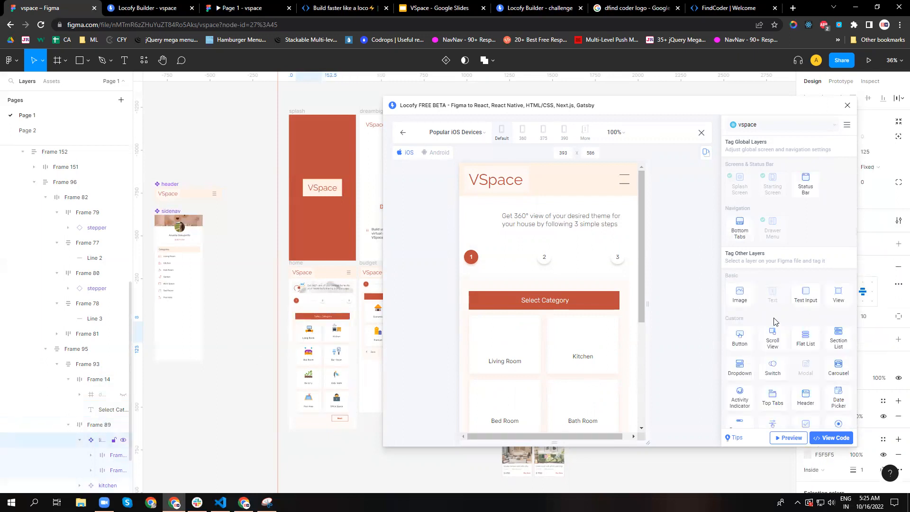
Open the livingroom component's Button tag settings and review its layout and actions.
click(739, 338)
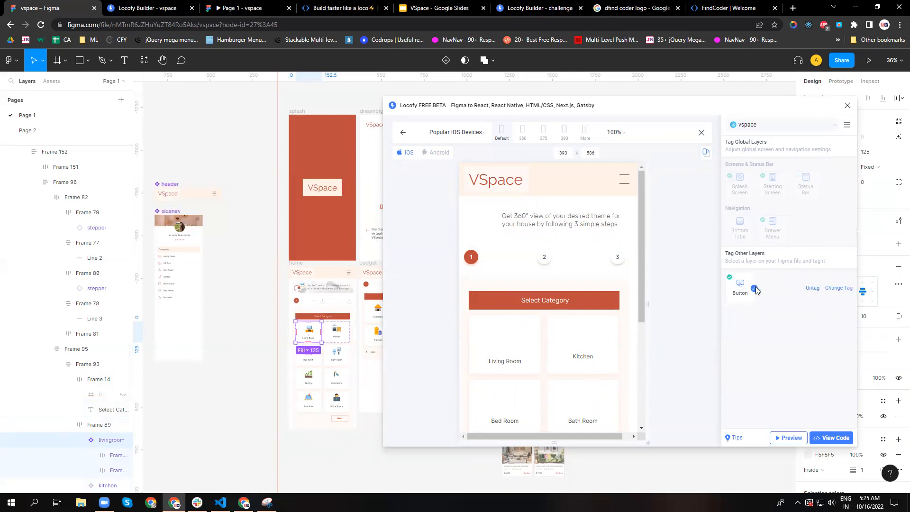
click(754, 288)
click(775, 150)
click(836, 152)
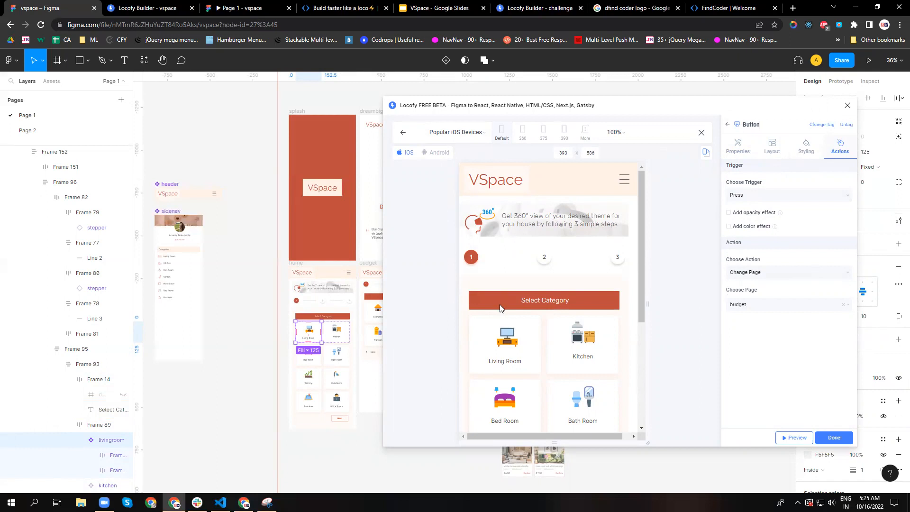
Move the Locofy window clear of the lower frames and select the space frame to preview it.
drag(706, 106, 640, 144)
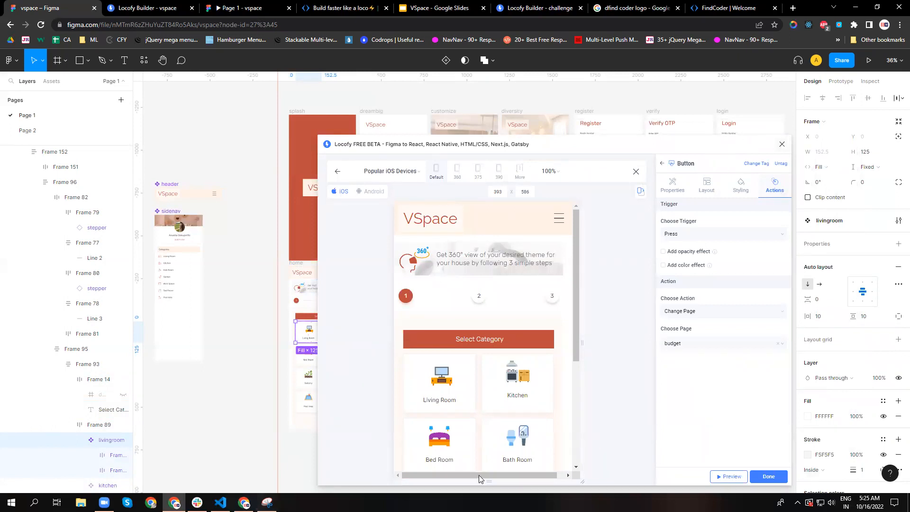
drag(561, 149, 862, 177)
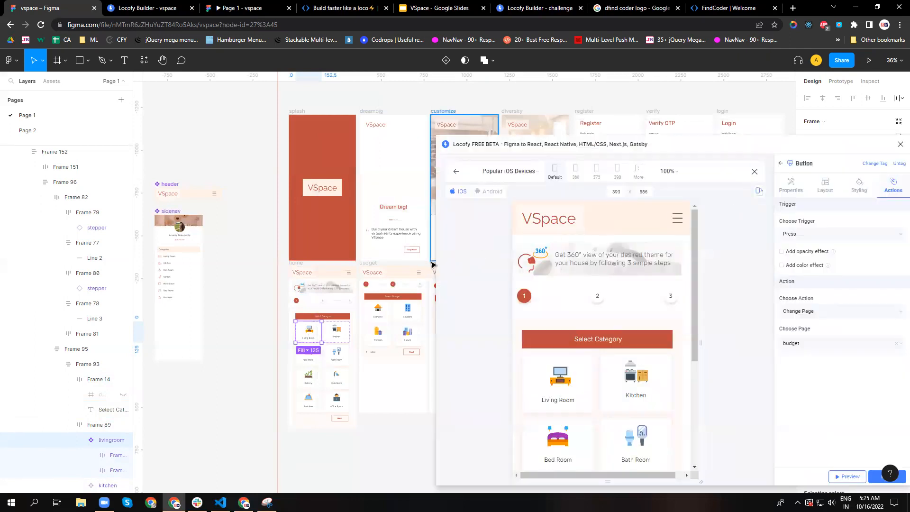
click(432, 266)
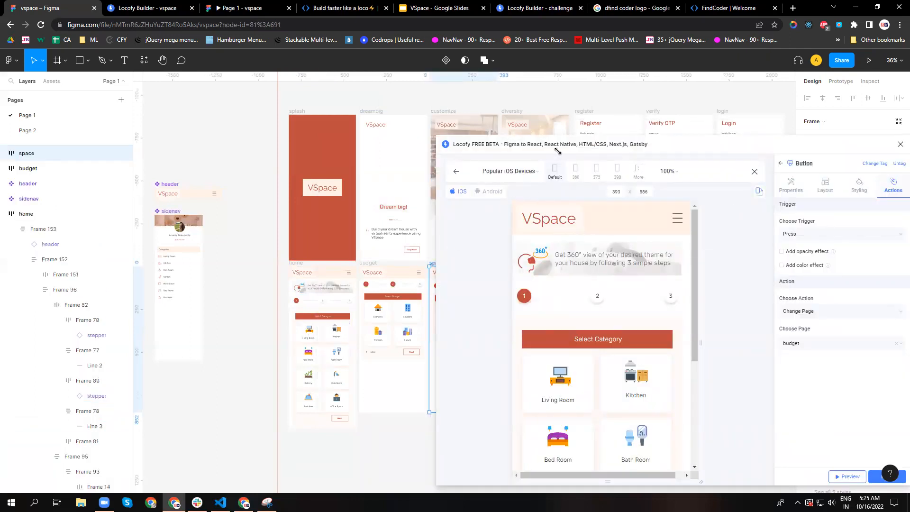
drag(558, 151, 643, 148)
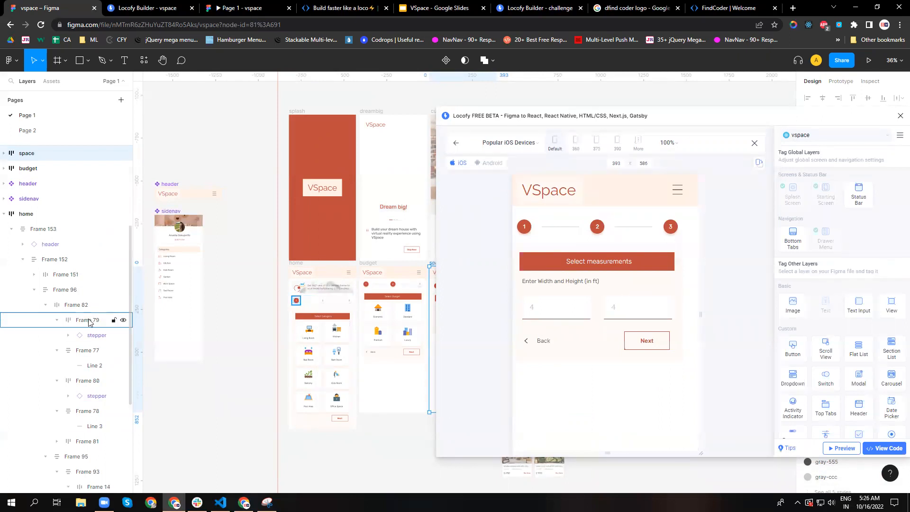
scroll(89, 322, down, 4)
mouse_move(639, 129)
mouse_down()
mouse_move(842, 148)
mouse_move(629, 129)
mouse_up()
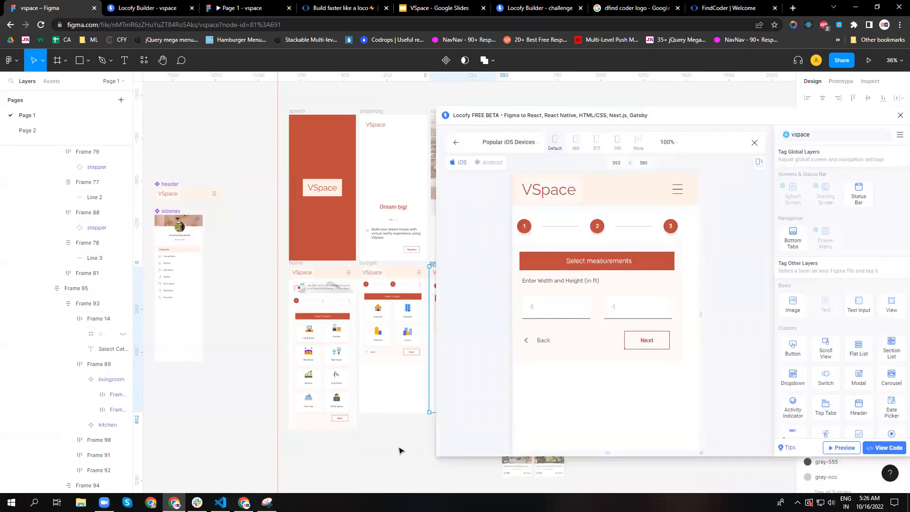
Select the rectangle of the first measurement input inside Frame 157 of the space frame.
click(891, 60)
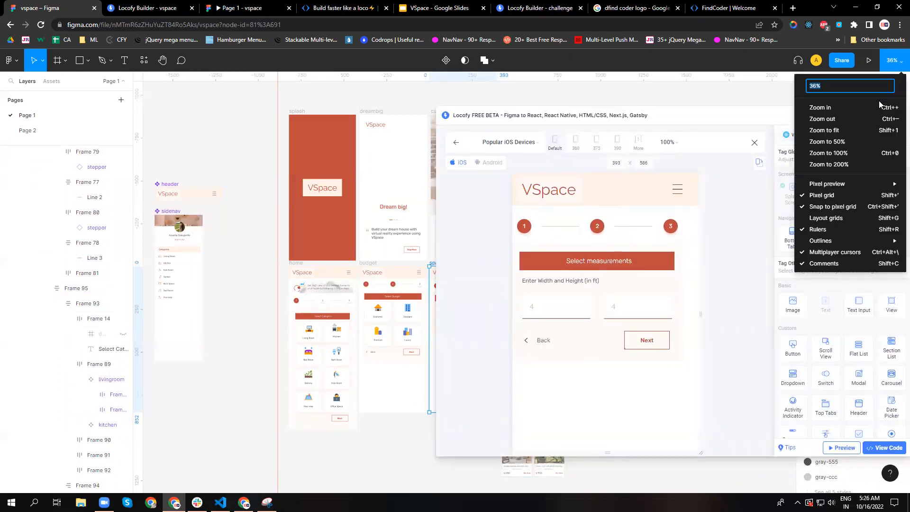
click(880, 109)
drag(363, 492, 408, 491)
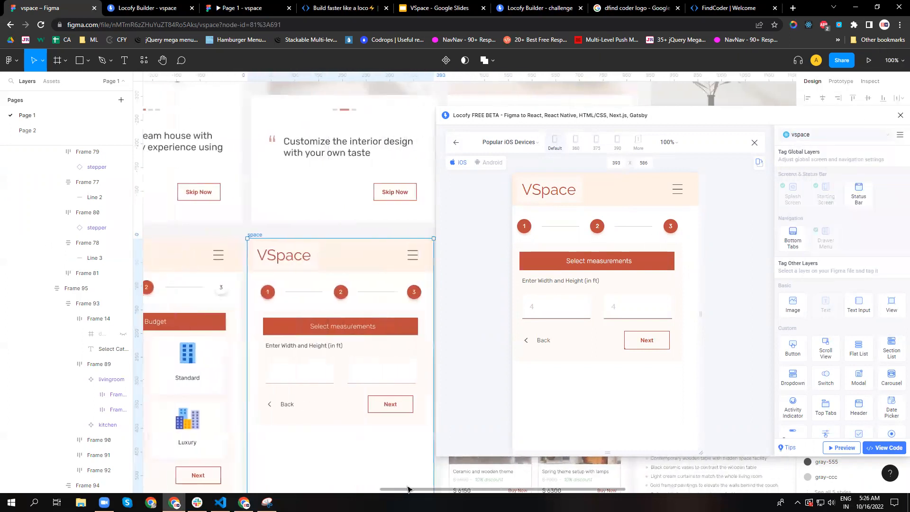
click(318, 378)
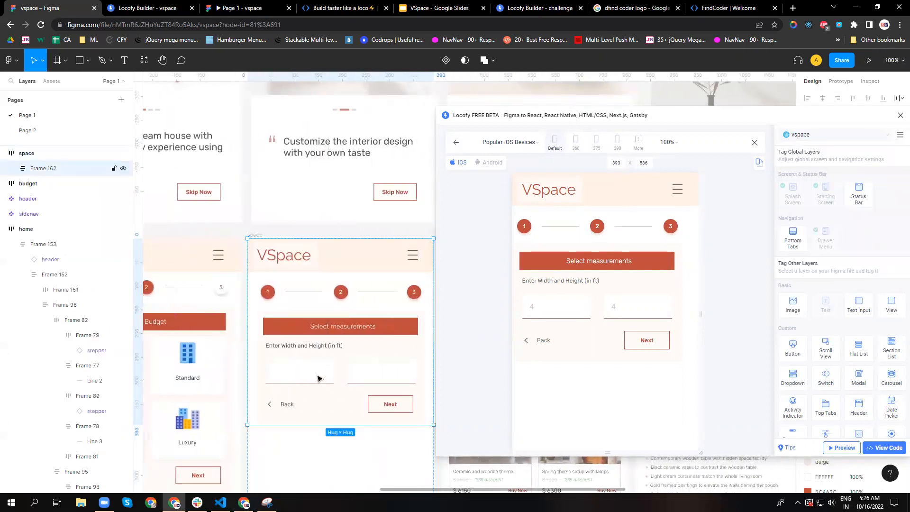
double_click(317, 377)
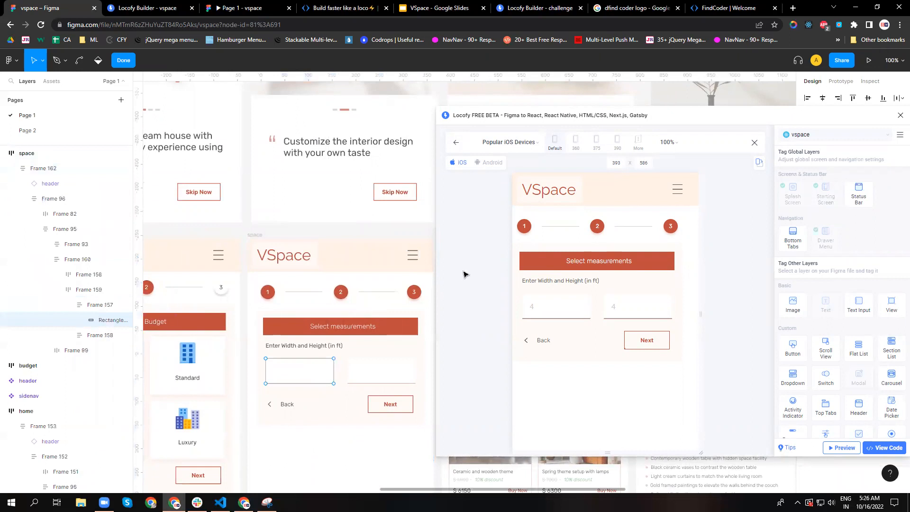
Open the rectangle's Text Input tag settings and review its properties, styling and actions.
click(858, 303)
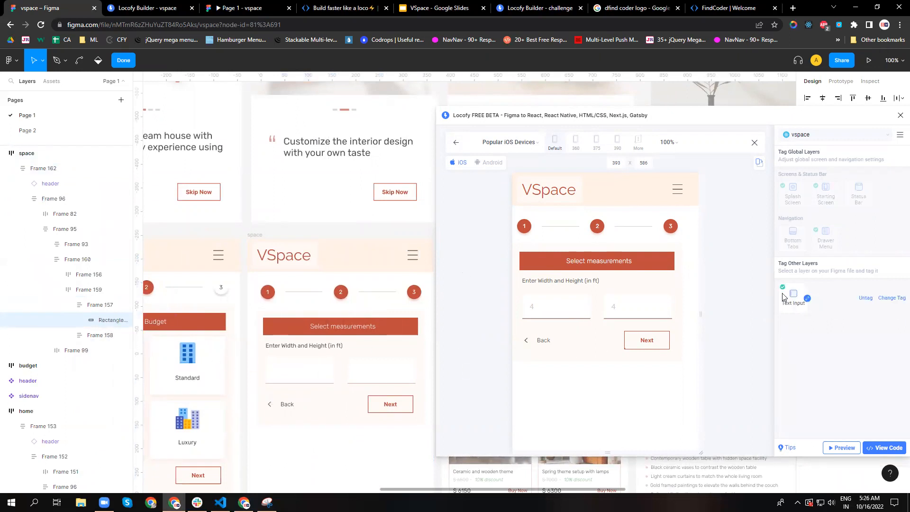
click(808, 300)
click(808, 299)
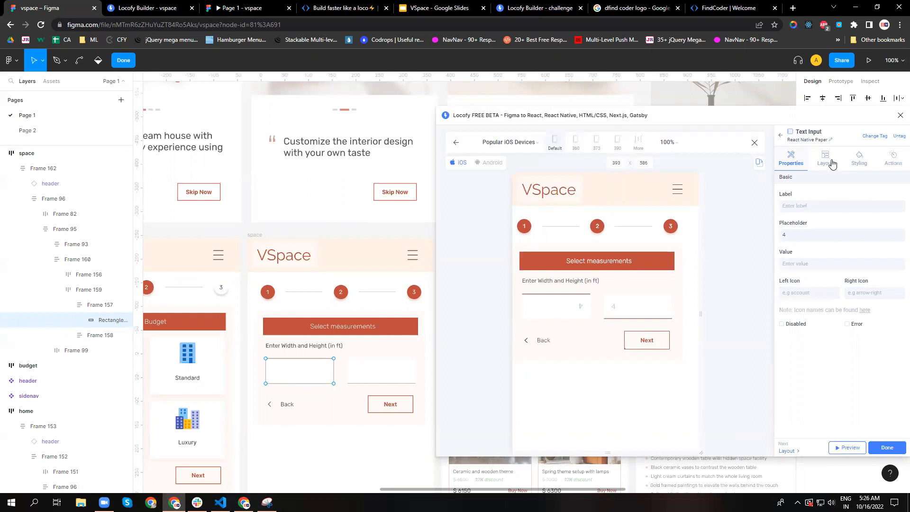
click(864, 158)
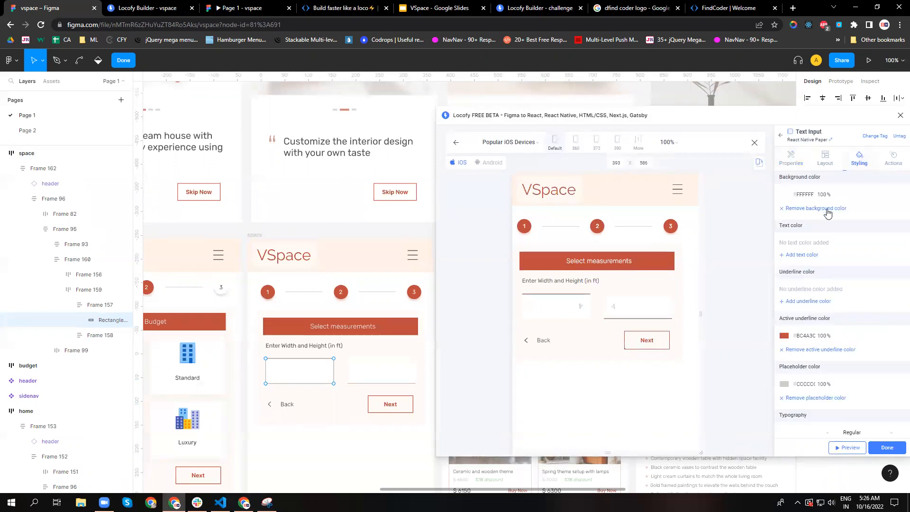
scroll(806, 341, down, 1)
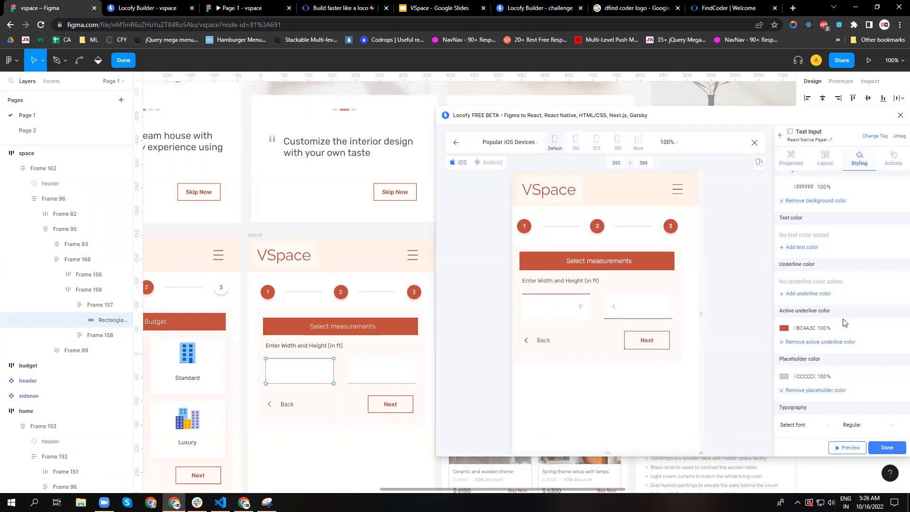
click(893, 161)
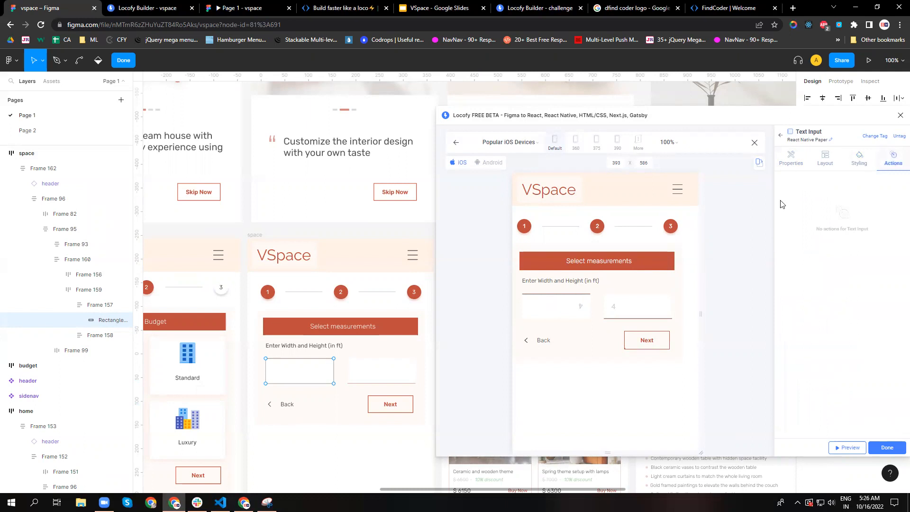
Check the first measurement field in the preview, select its parent Frame 157, and move the Locofy window off the space frame.
drag(786, 118, 604, 105)
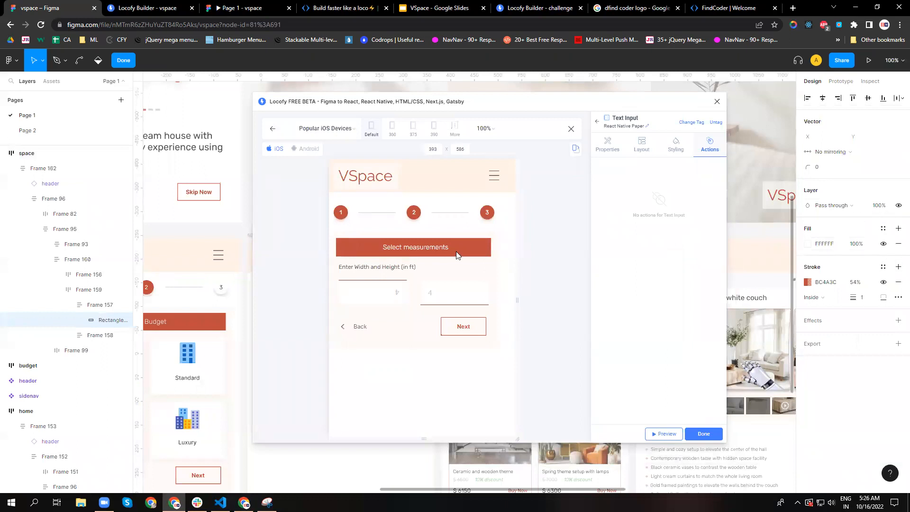
click(384, 297)
click(93, 305)
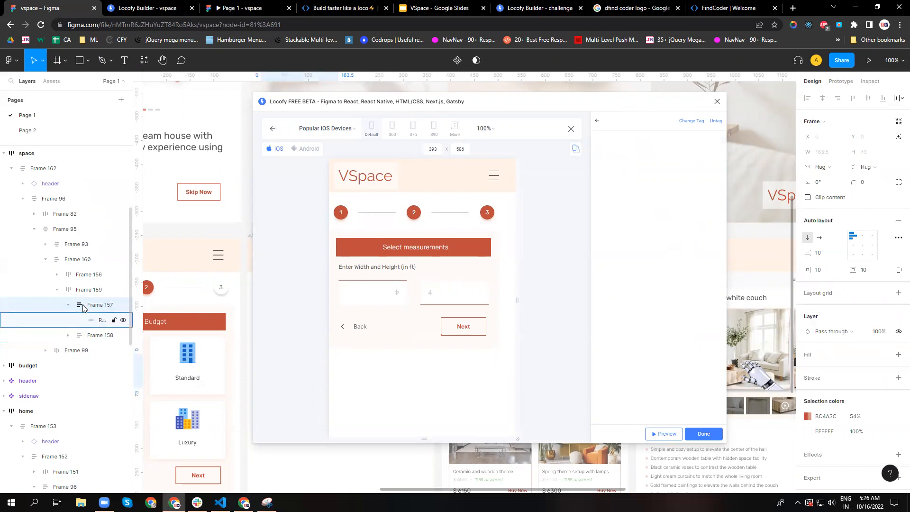
click(379, 291)
drag(431, 108, 804, 267)
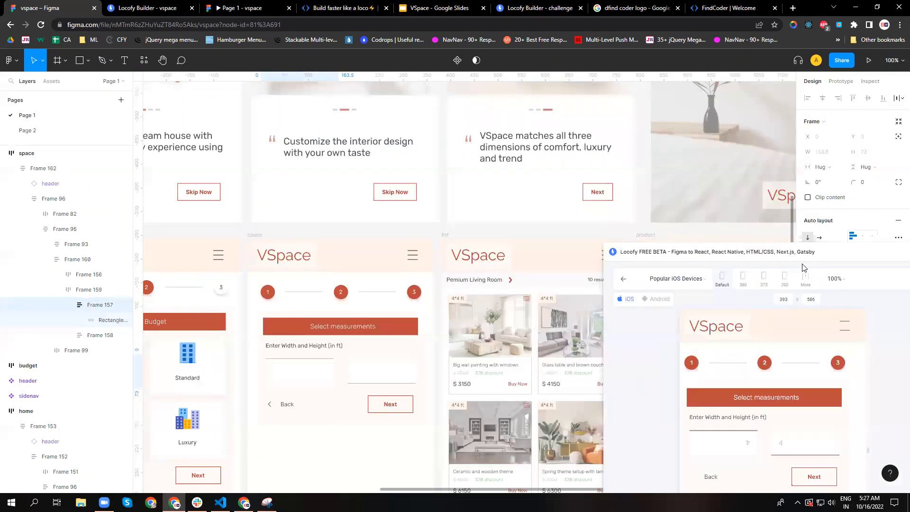
Select the first measurement input's rectangle, close the Locofy plugin, and set the rectangle's rotation to 0°.
click(309, 376)
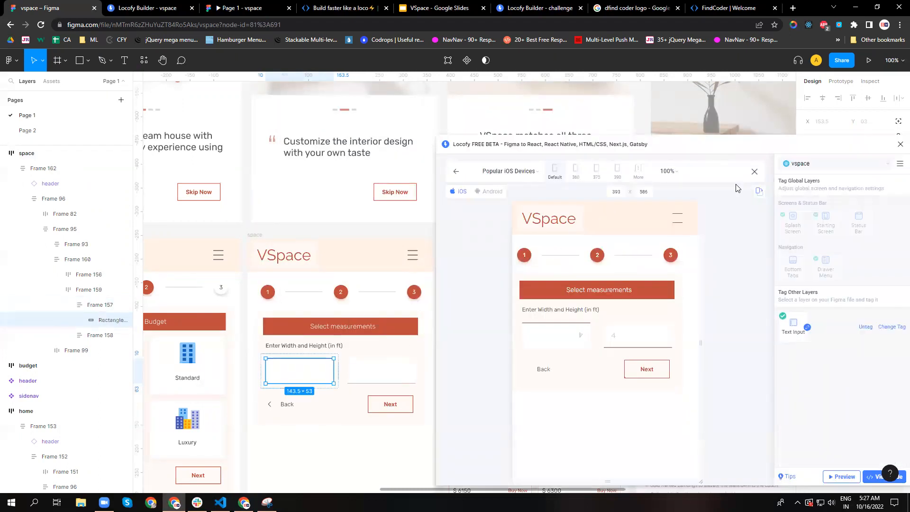
click(900, 143)
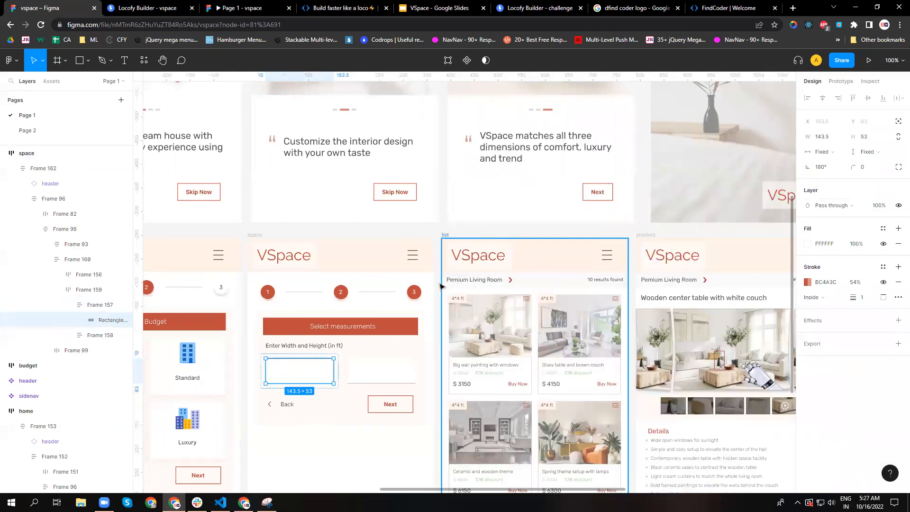
click(828, 173)
text(0)
key(Return)
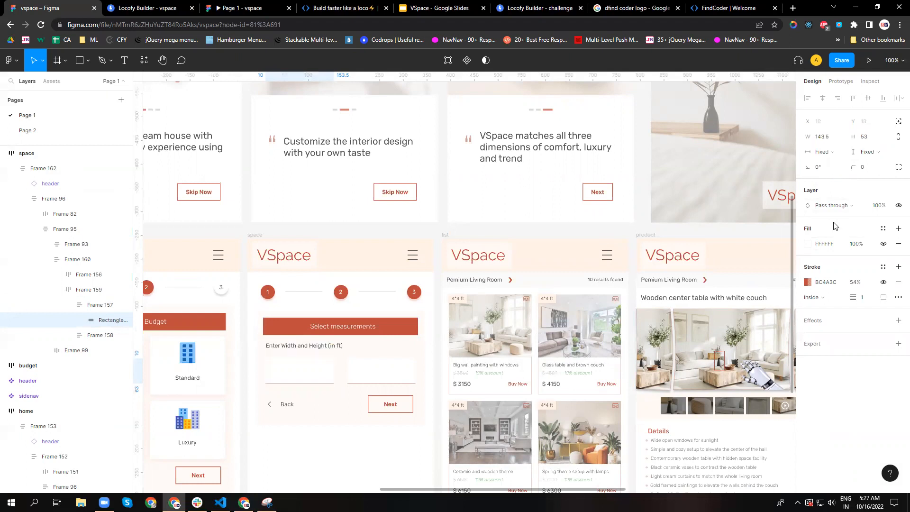
Reselect the first measurement input's rectangle in the space frame by drilling down through Frame 157.
click(360, 441)
triple_click(319, 376)
double_click(319, 377)
double_click(319, 376)
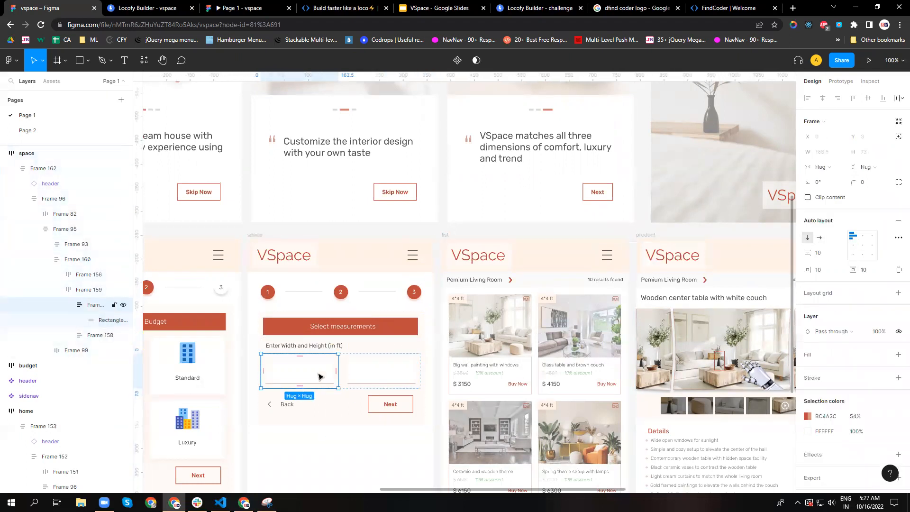
double_click(319, 376)
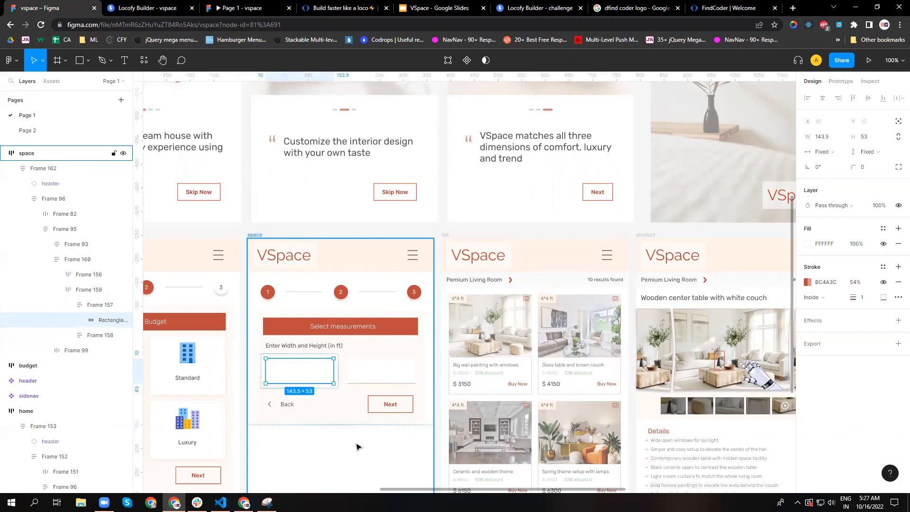
Select the whole space frame and zoom the canvas out to 50% for an overview of the screens.
click(364, 392)
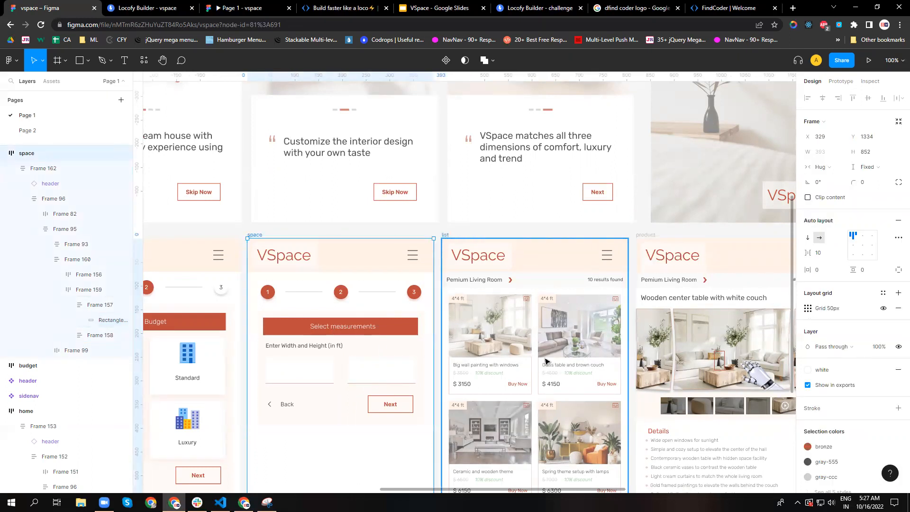
scroll(381, 319, up, 1)
scroll(381, 319, down, 1)
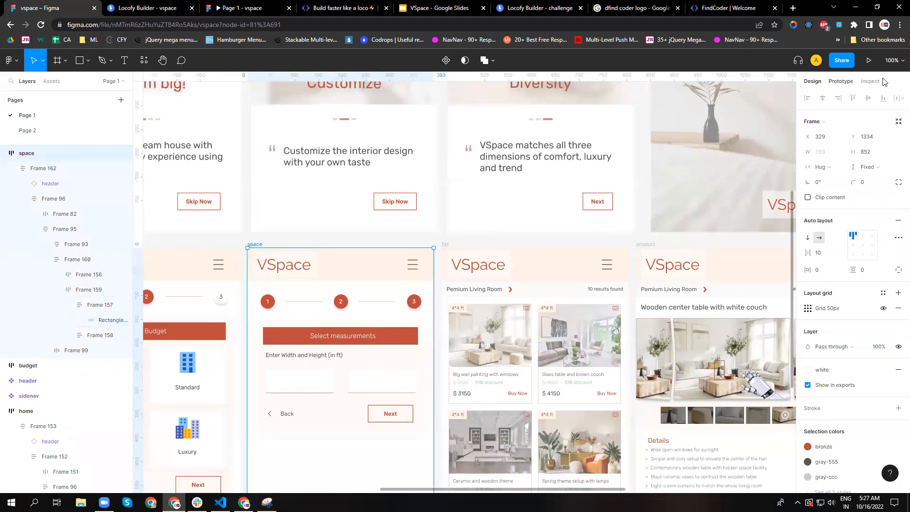
click(893, 61)
click(882, 119)
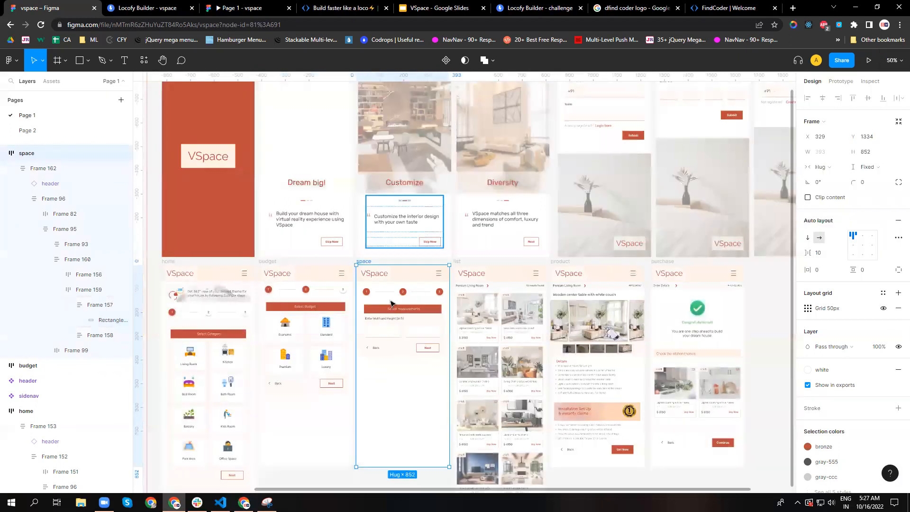
Run the Locofy FREE BETA plugin on the space frame, reposition its window and preview the frame.
right_click(392, 269)
mouse_move(428, 407)
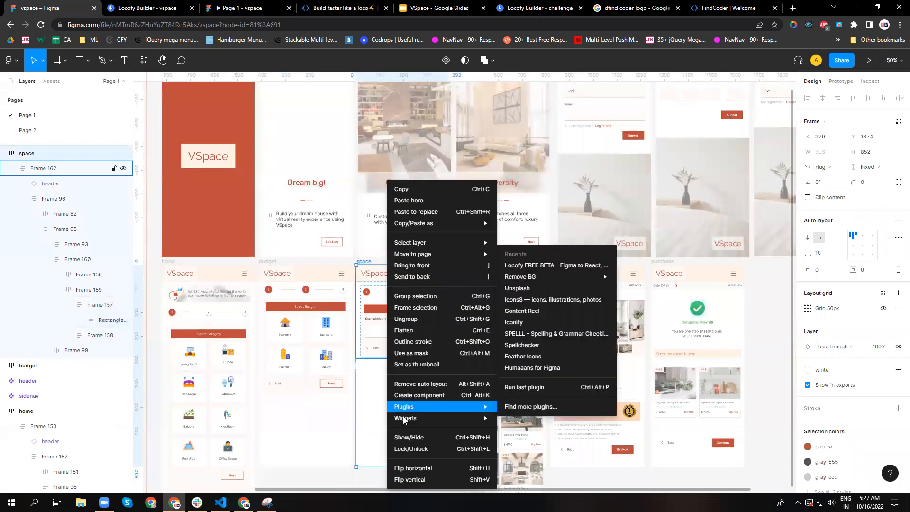
click(531, 269)
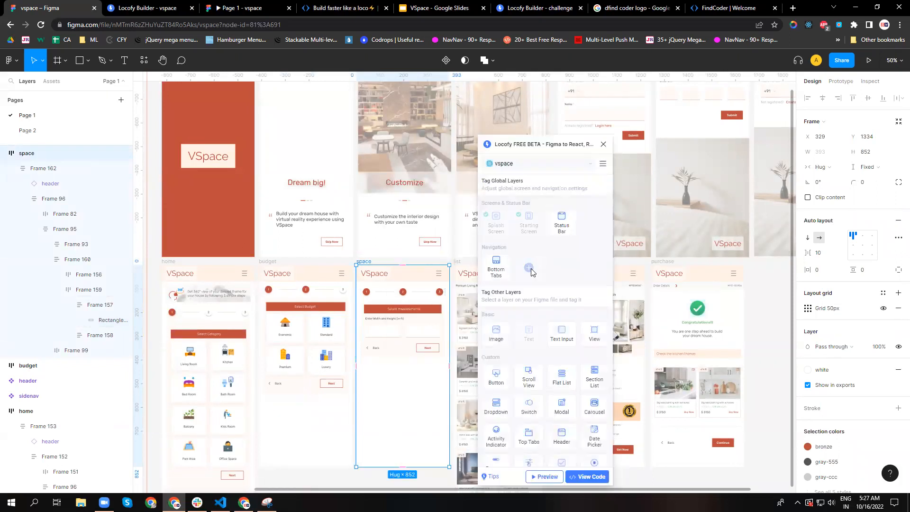
drag(543, 145, 535, 105)
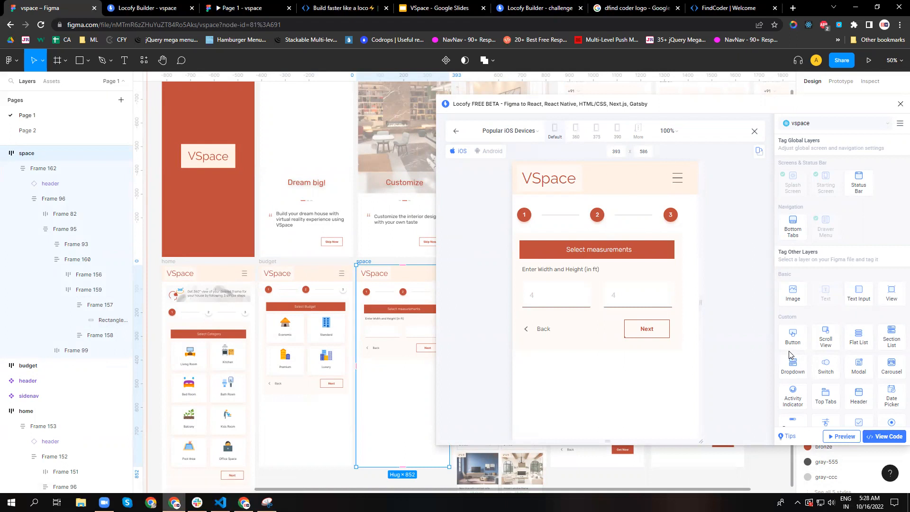
Set the View Code in Builder sync to all frames and check the React Native language settings.
click(884, 437)
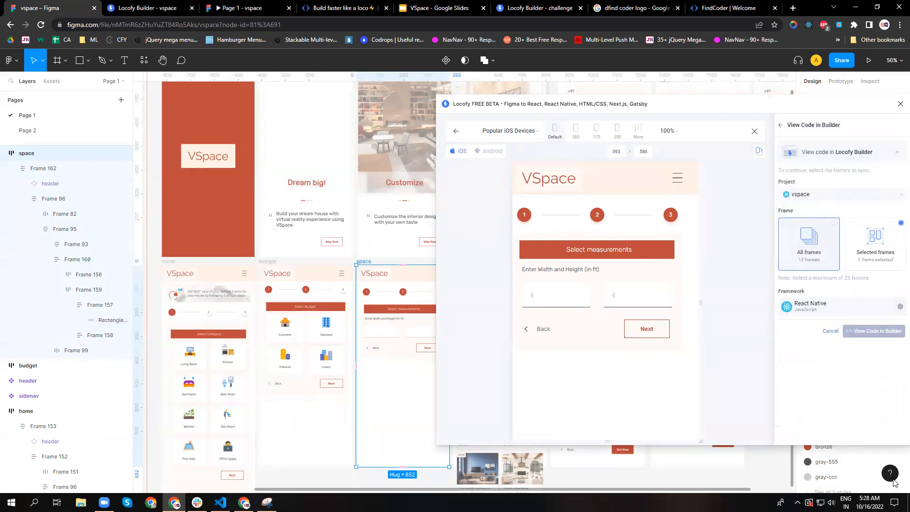
click(810, 256)
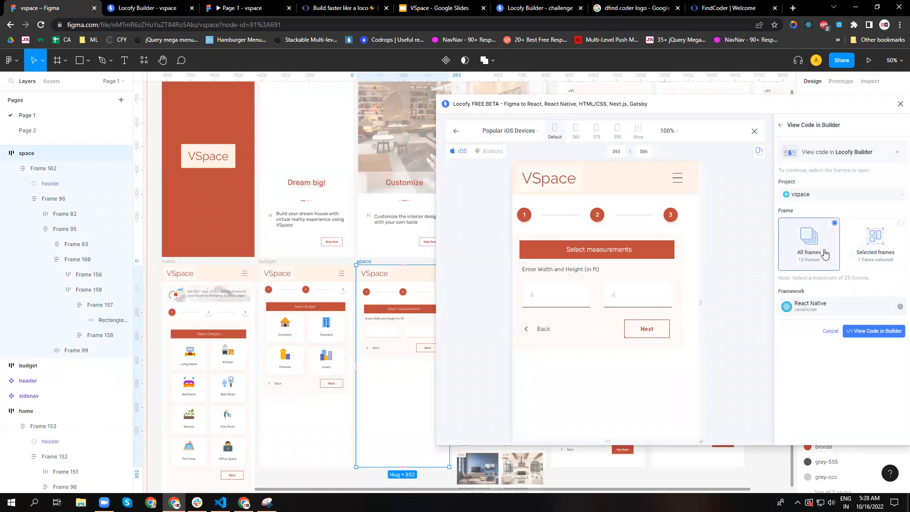
click(900, 306)
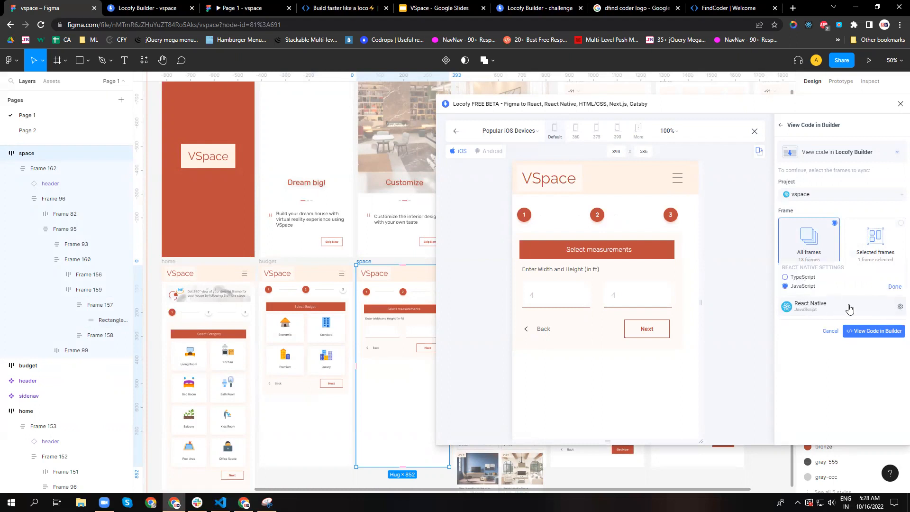
click(806, 361)
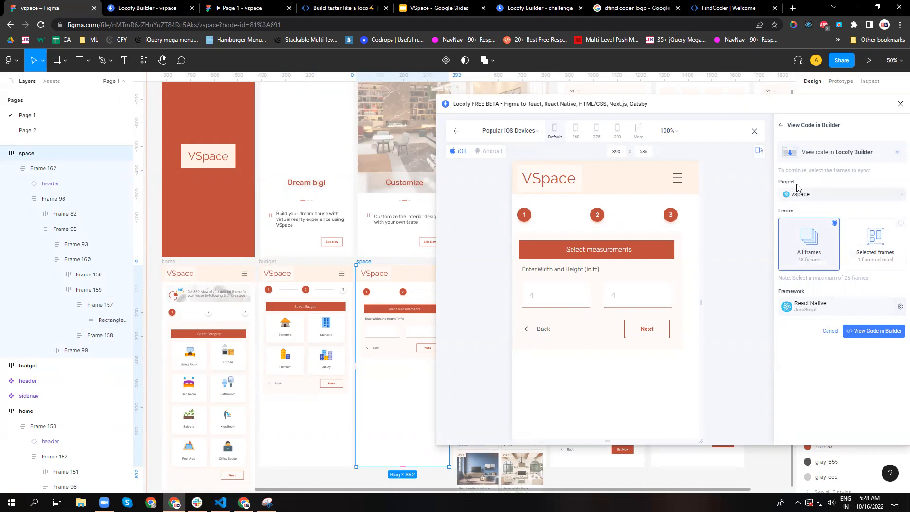
Check the project choices, keep vspace, and generate the React Native code and open it in Locofy Builder.
click(898, 196)
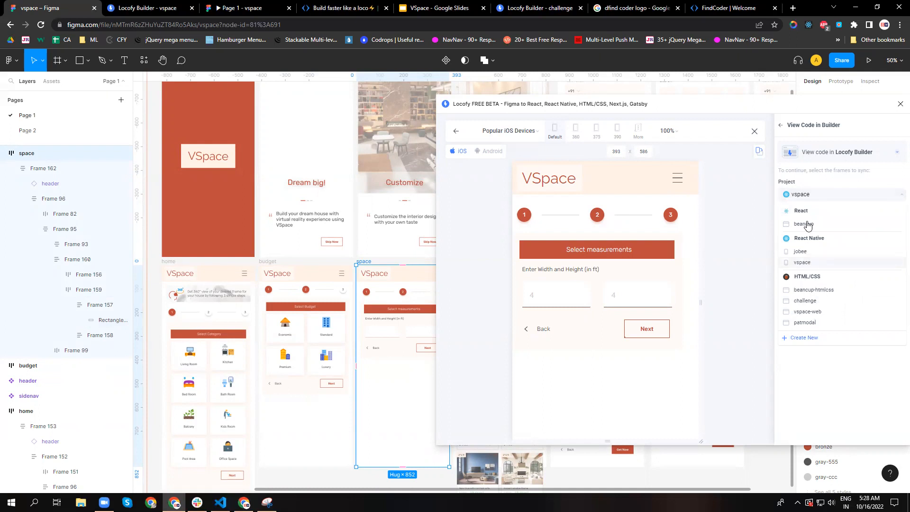
click(826, 386)
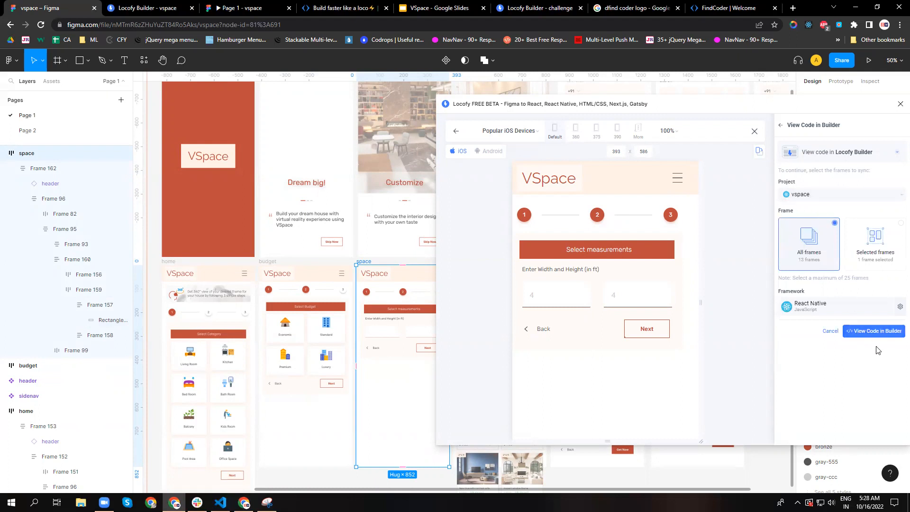
click(877, 333)
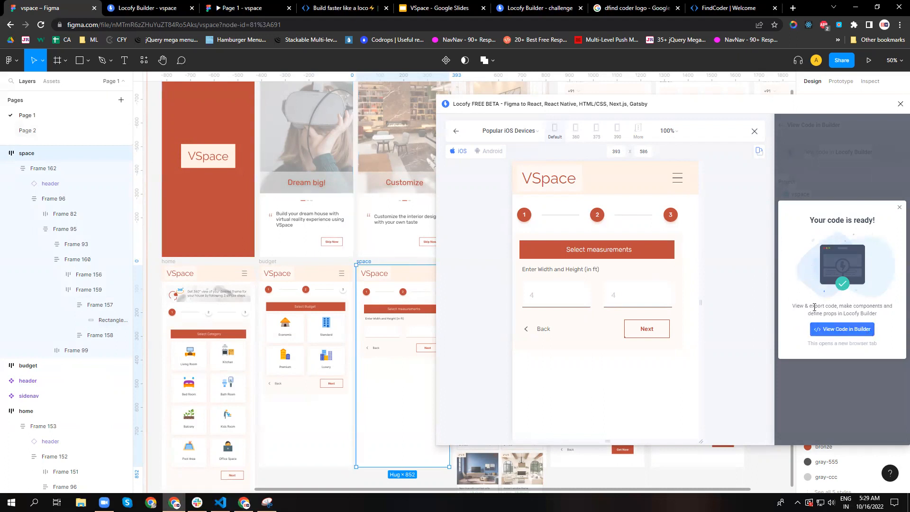
click(828, 331)
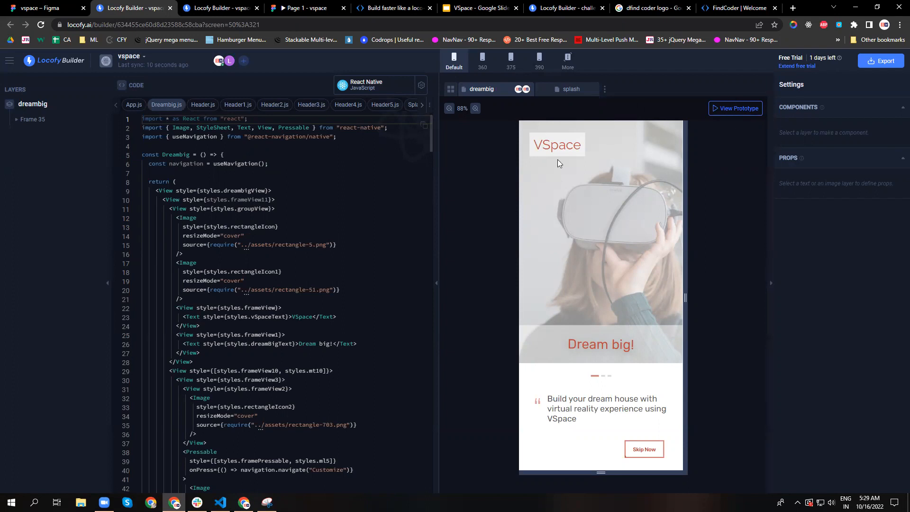
View the dreambig prototype, skip the intro and go through the Register form to the OTP verification screen.
click(732, 109)
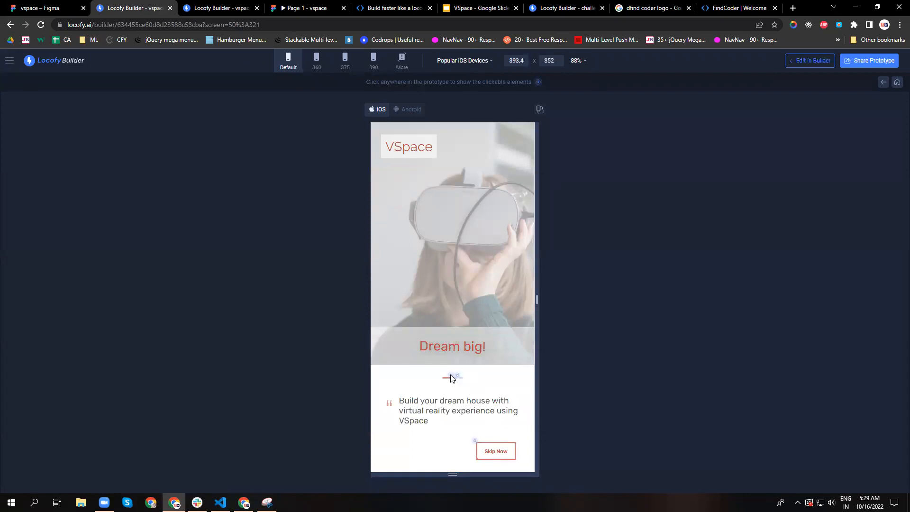
click(484, 445)
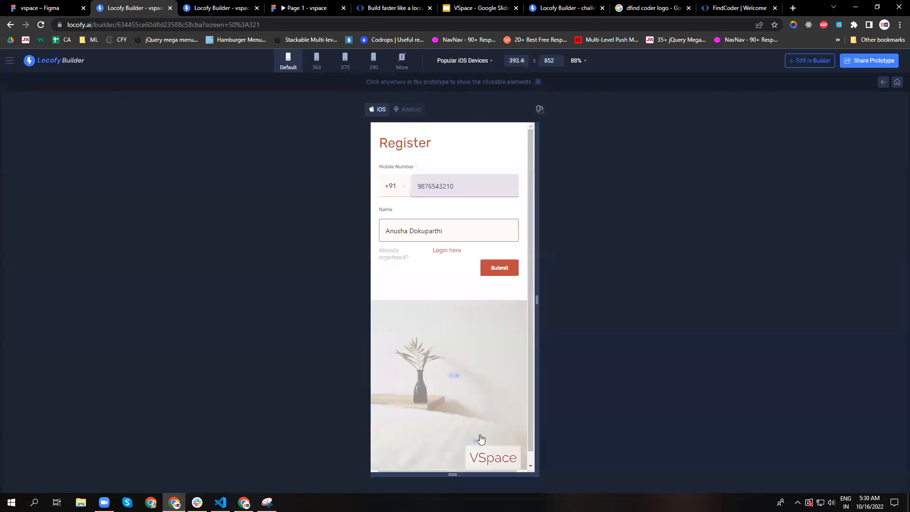
click(428, 237)
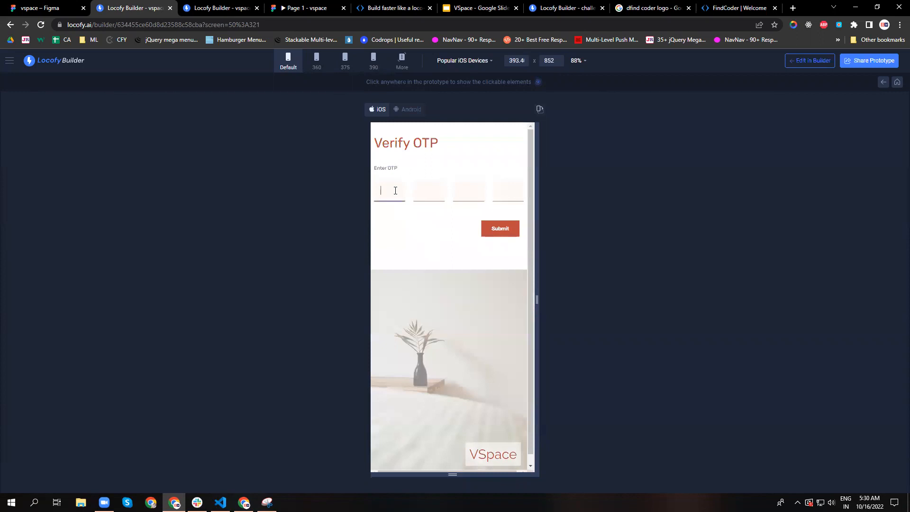
Enter the verification code in the prototype's Verify OTP fields and submit it.
click(416, 194)
text(2)
click(455, 191)
click(511, 186)
text(4)
click(499, 227)
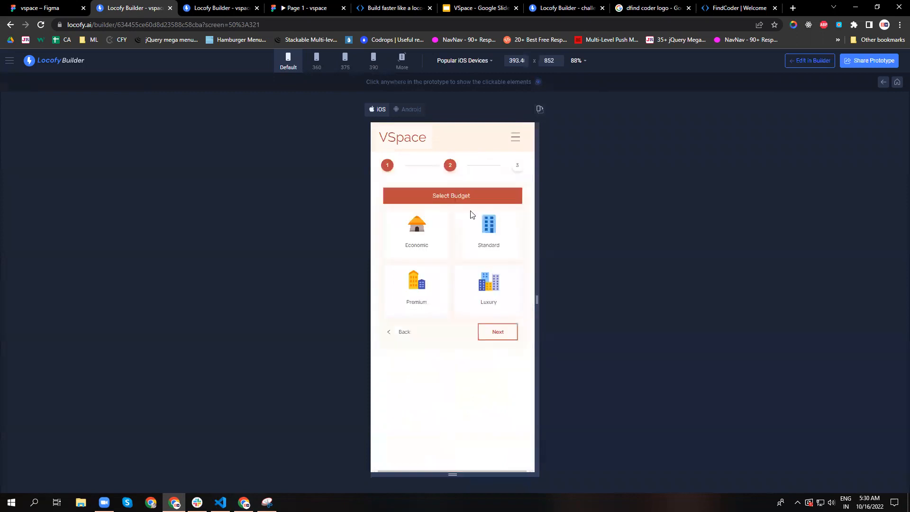
Try the prototype's step indicators, then choose the Living Room category and the Premium budget.
click(518, 165)
click(382, 175)
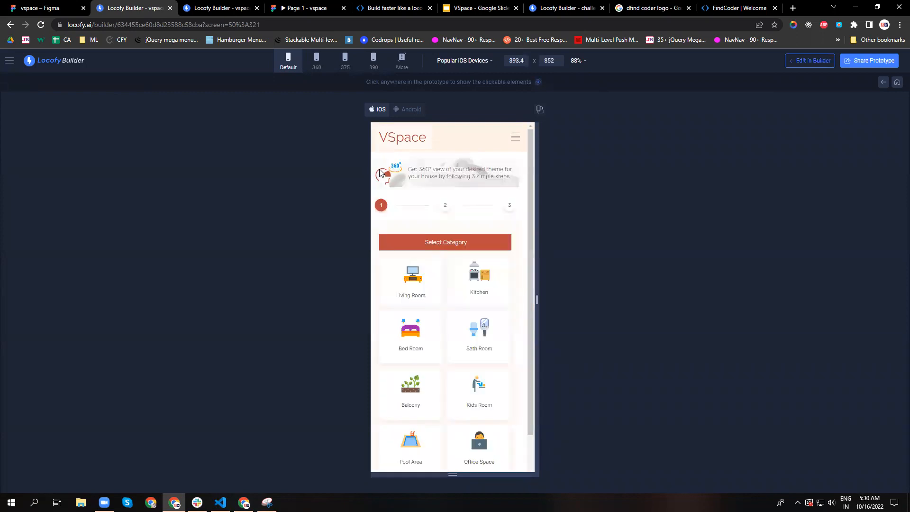
click(412, 290)
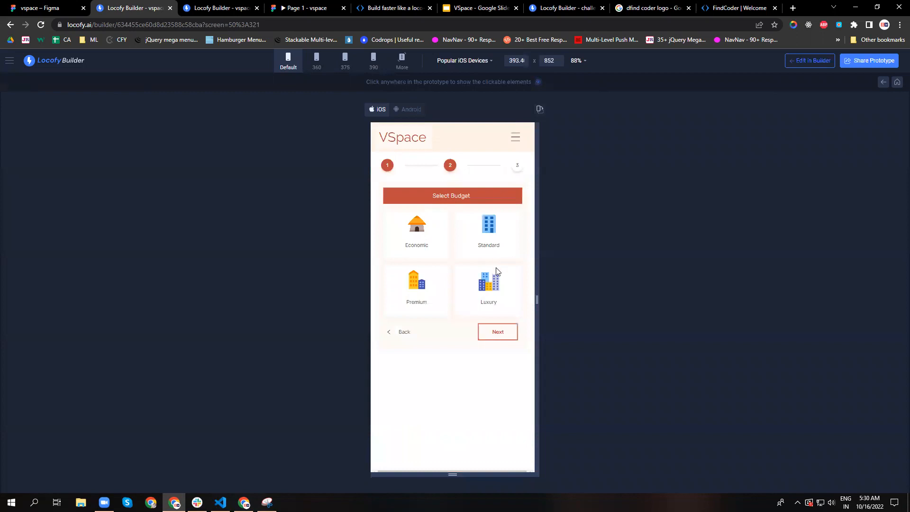
click(427, 298)
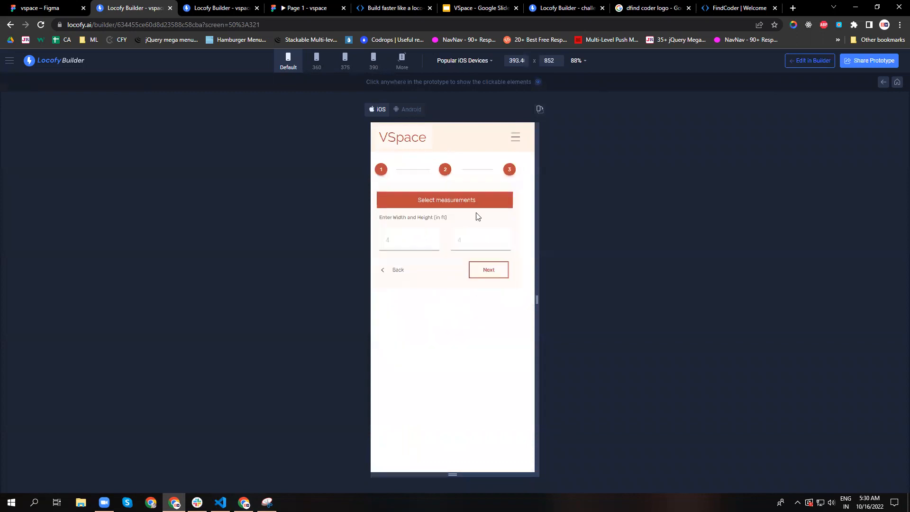
Enter 4 as the first measurement in the prototype and continue to browse the Premium Living Room list.
click(424, 242)
text(4)
click(473, 240)
click(480, 269)
scroll(458, 334, down, 4)
scroll(470, 354, up, 4)
scroll(470, 355, down, 4)
scroll(470, 352, up, 4)
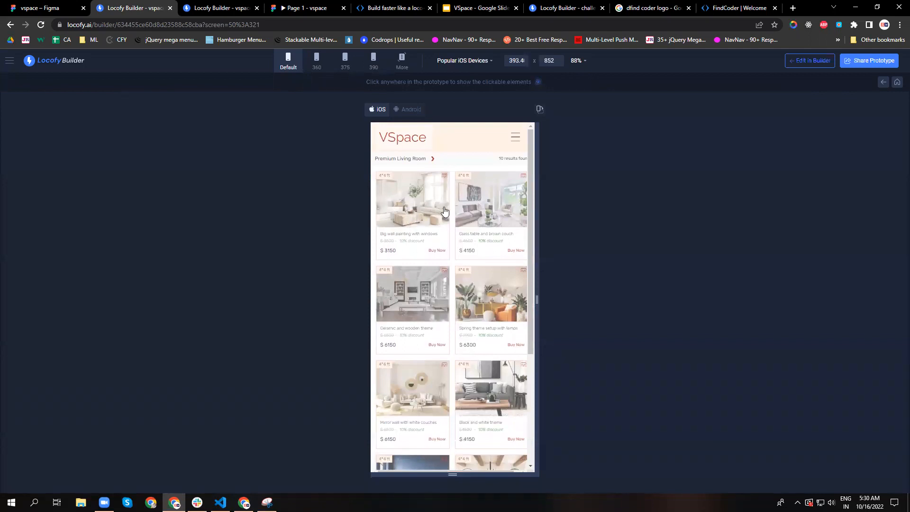
Go through the first listed design's product page to its purchase screen and return to editing in Locofy Builder.
click(420, 202)
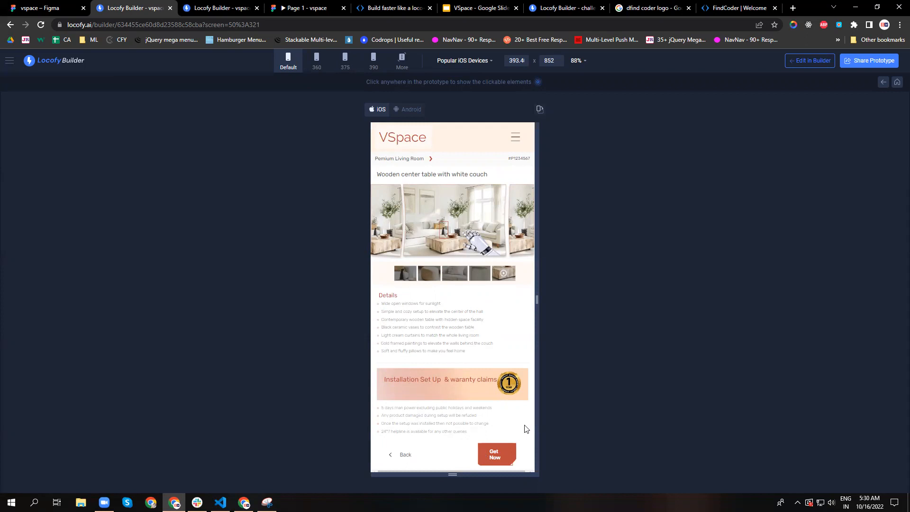
click(496, 454)
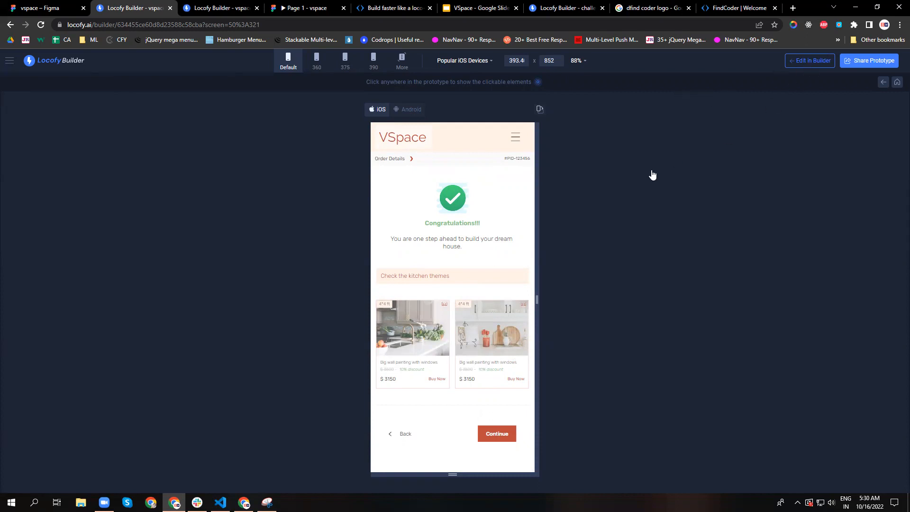
click(806, 61)
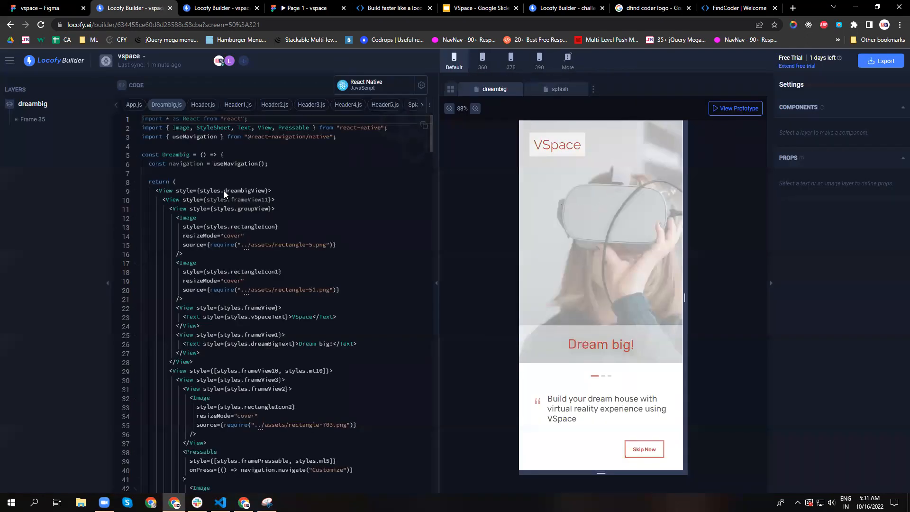
Review the Dreambig.js code and its Frame 35 layer, then open the home screen from the screens overview.
scroll(254, 237, down, 1)
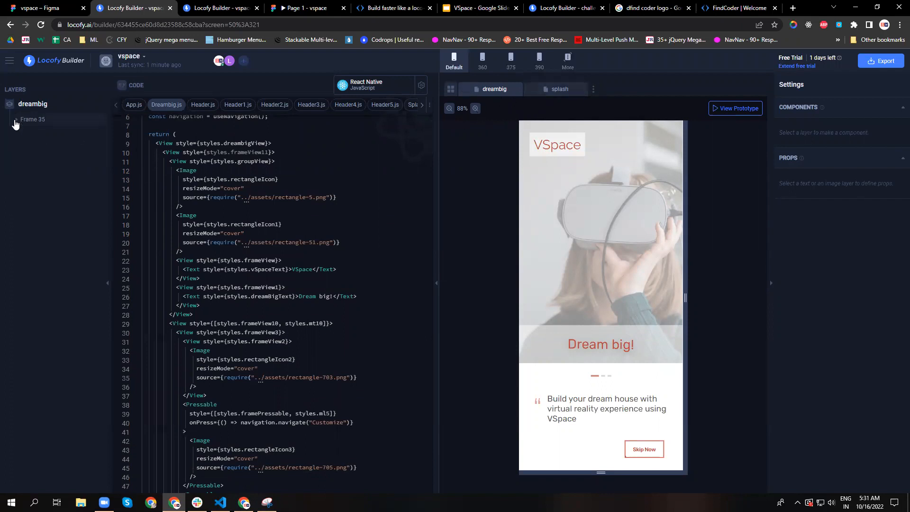
click(32, 122)
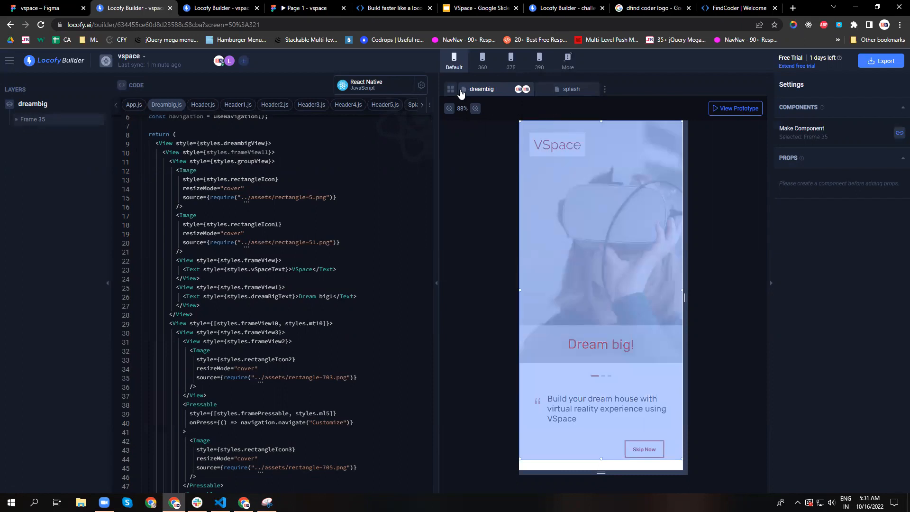
click(451, 90)
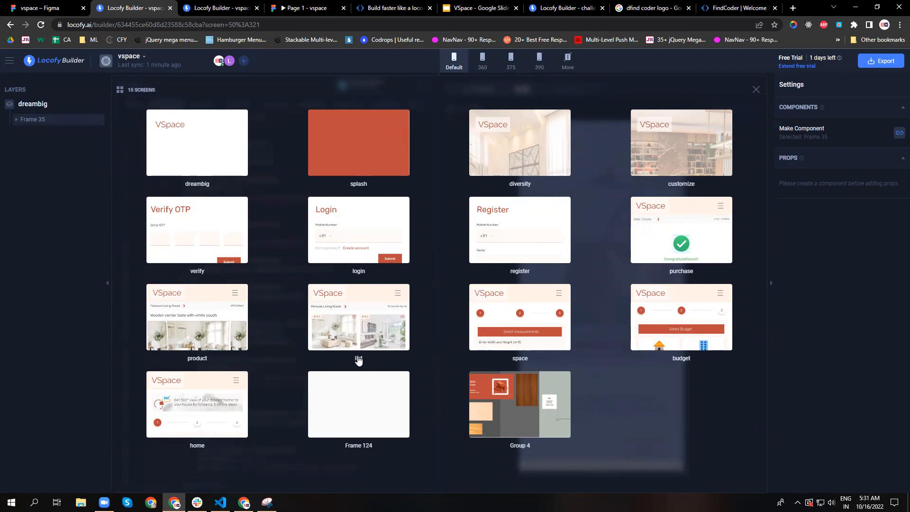
click(201, 409)
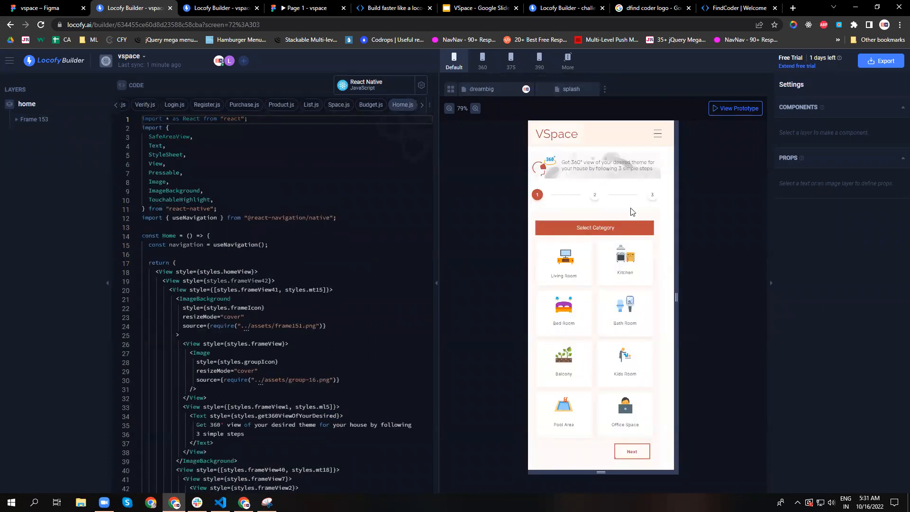
Expand the home screen's layers from Frame 153 down to the contents of Frames 149 and 150.
scroll(246, 197, down, 3)
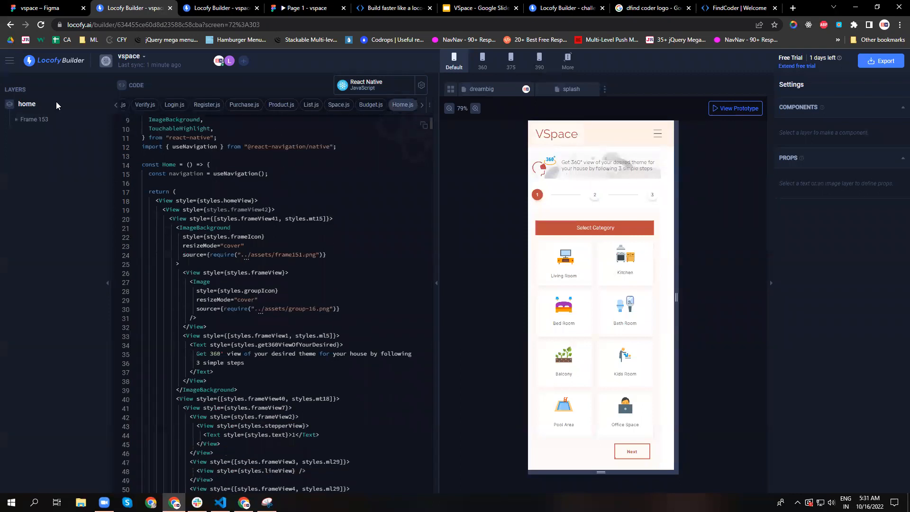
click(23, 121)
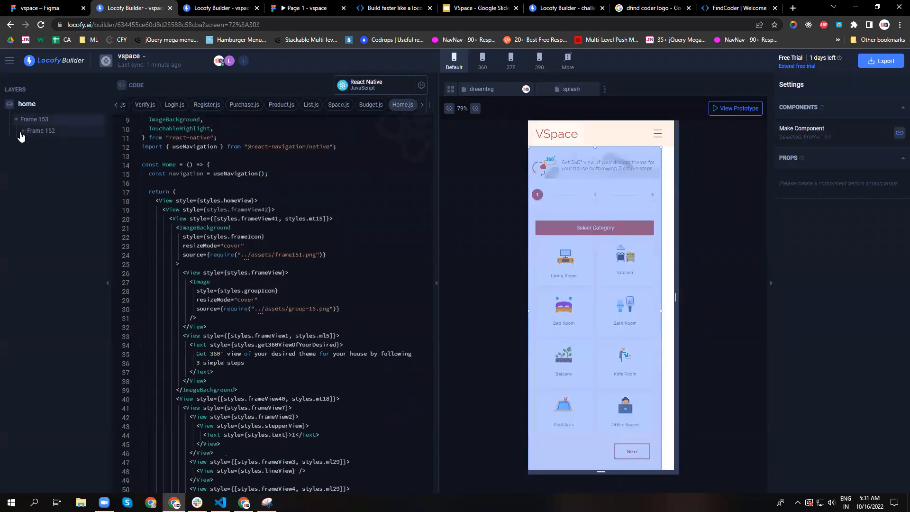
click(24, 133)
click(22, 131)
click(30, 144)
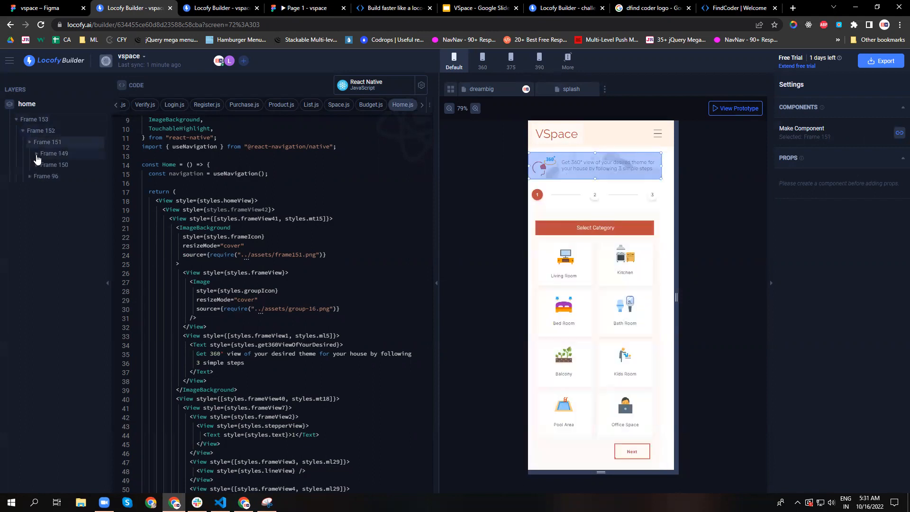
click(36, 154)
click(36, 176)
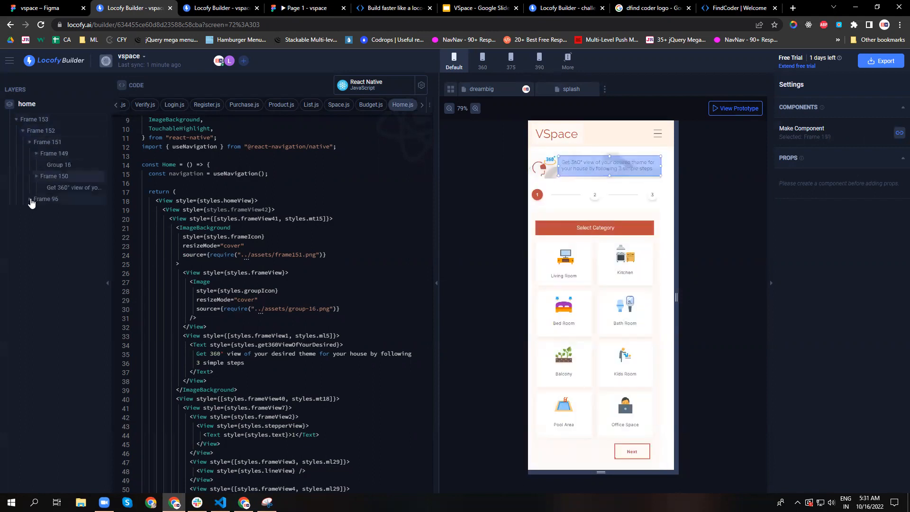
Expand Frame 96 with its child Frames 95 and 82, and read through the Home.js code.
click(30, 199)
click(38, 222)
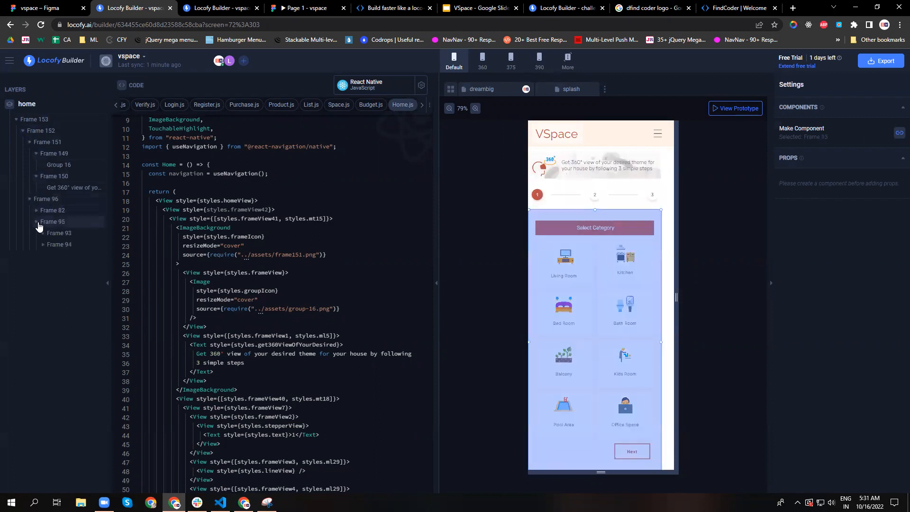
click(37, 210)
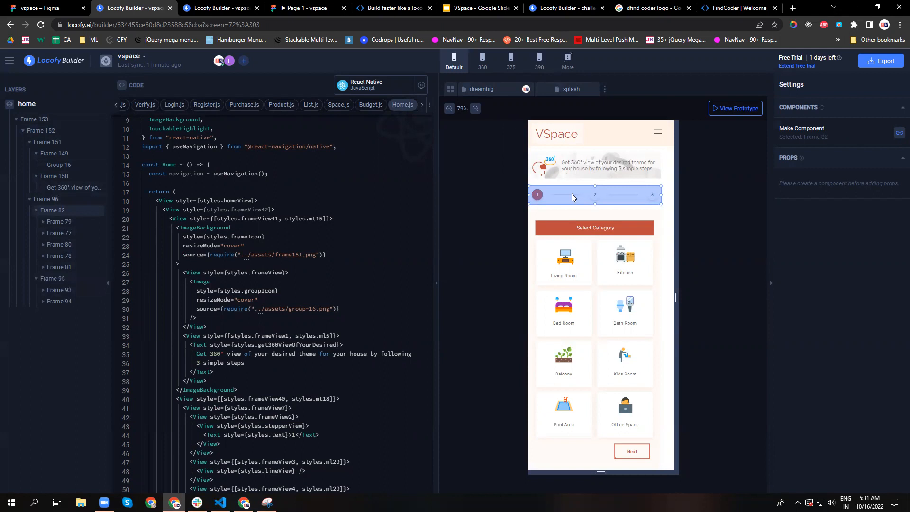
scroll(270, 242, down, 2)
scroll(270, 285, up, 4)
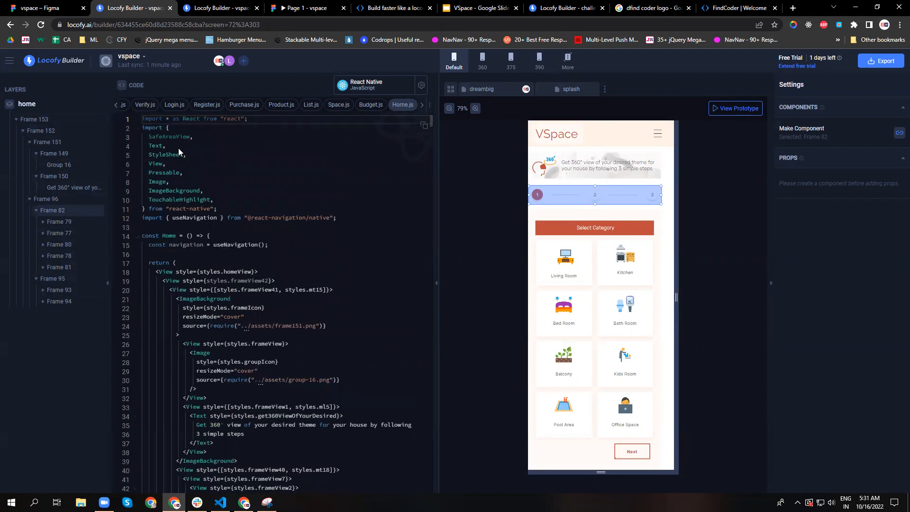
scroll(171, 200, down, 2)
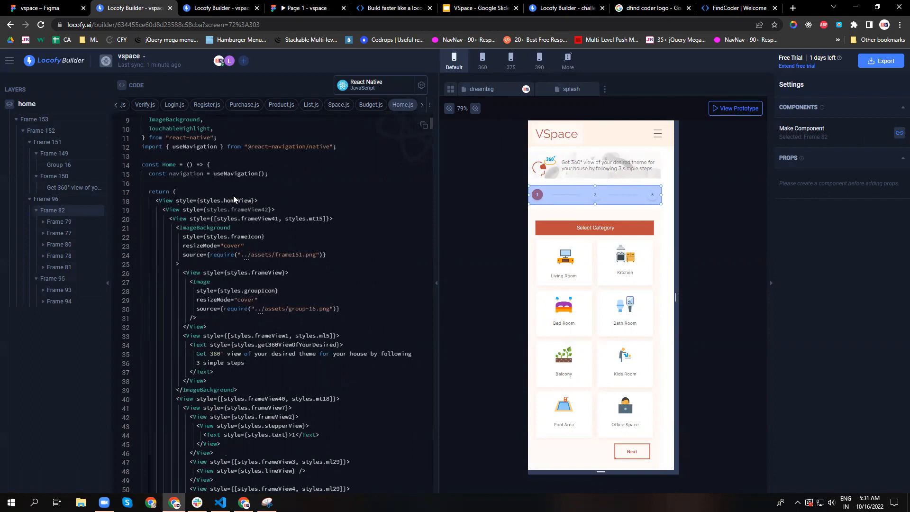
scroll(305, 240, down, 2)
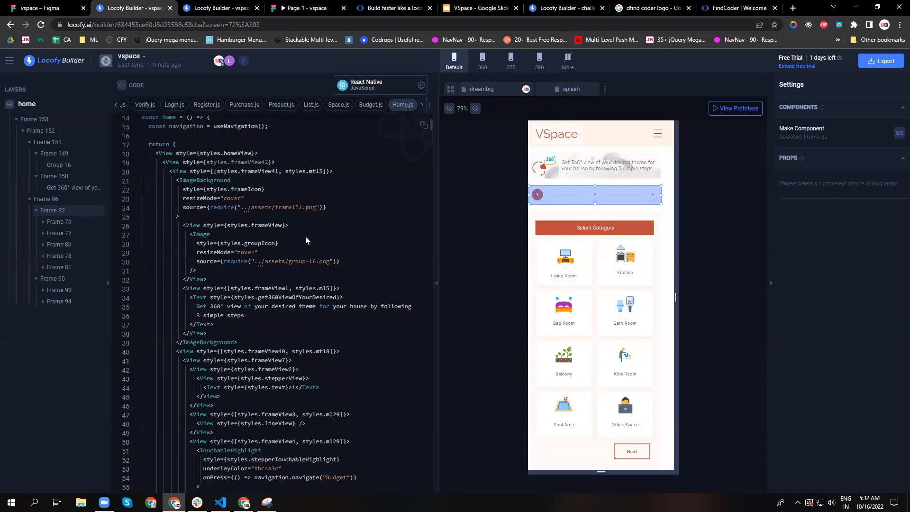
Fold the ImageBackground, frameView and frameView1 blocks in the Home.js code.
scroll(306, 240, down, 1)
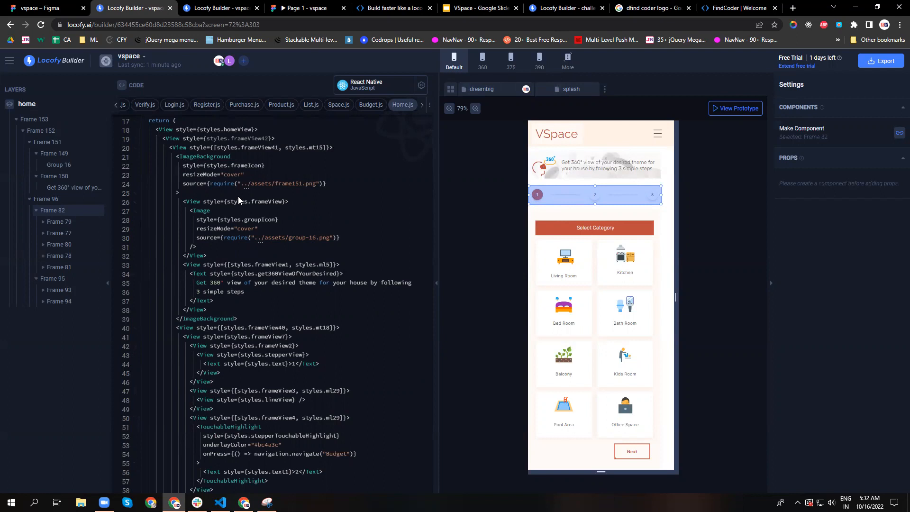
click(136, 149)
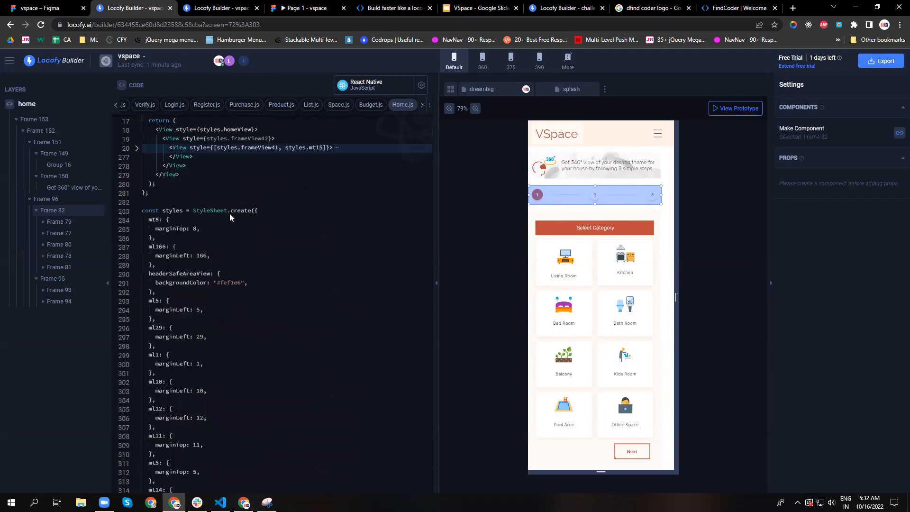
click(137, 149)
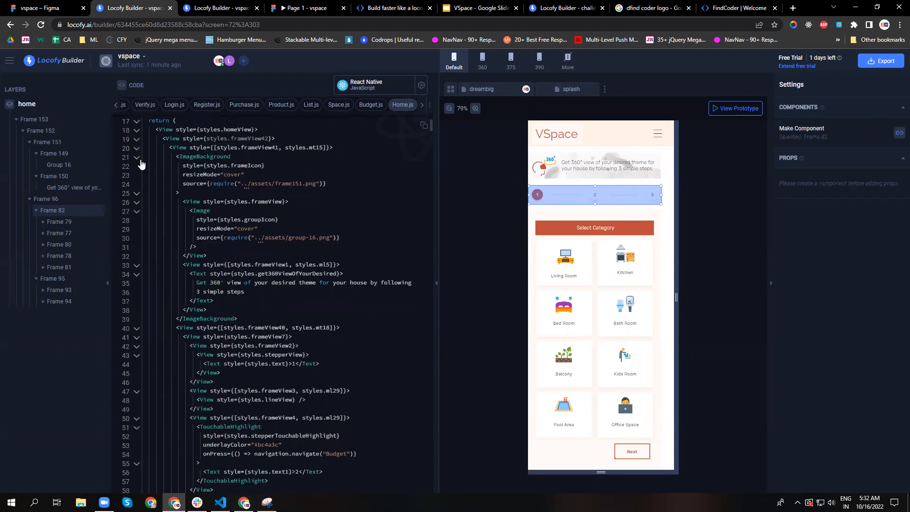
click(138, 158)
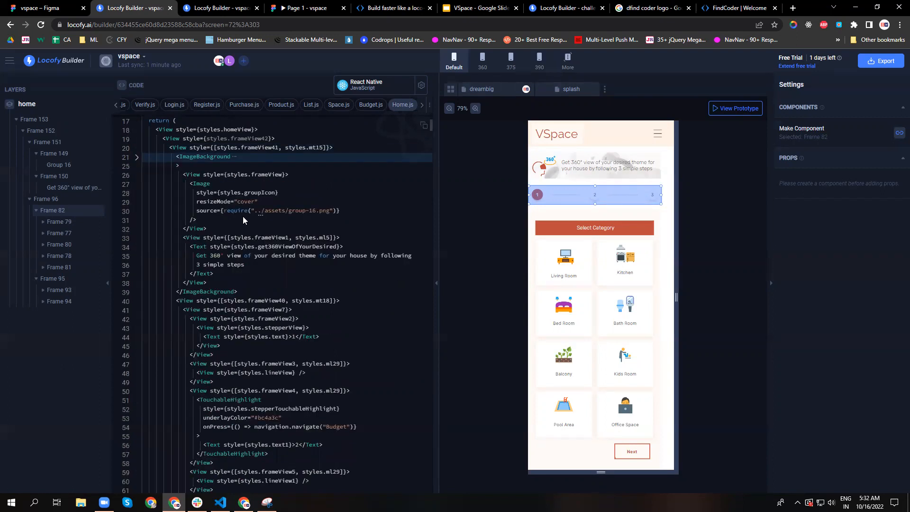
click(137, 175)
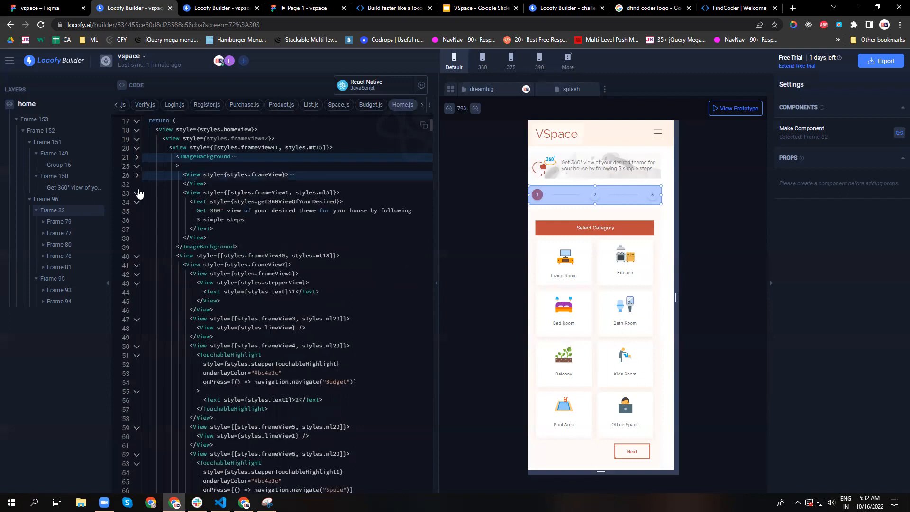
click(138, 193)
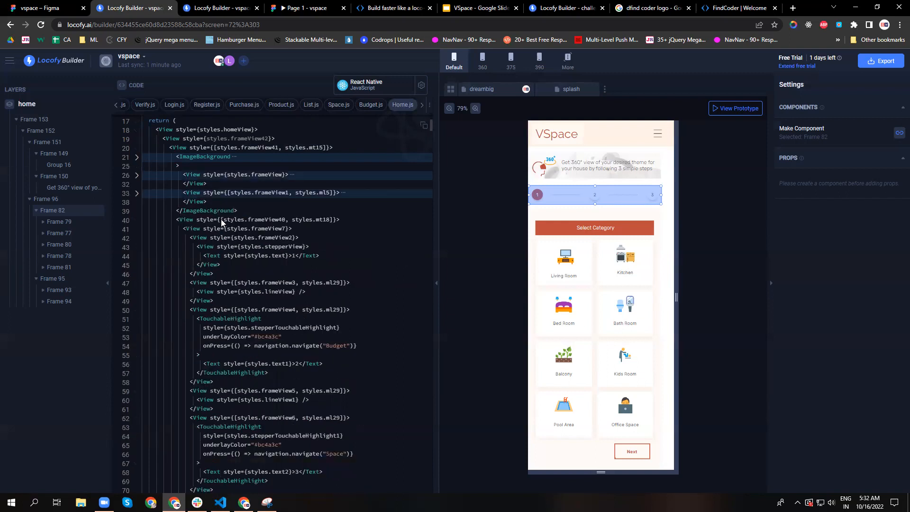
Examine the stepper code in Home.js, including the TouchableHighlight elements that navigate to Budget and Space.
scroll(223, 226, down, 1)
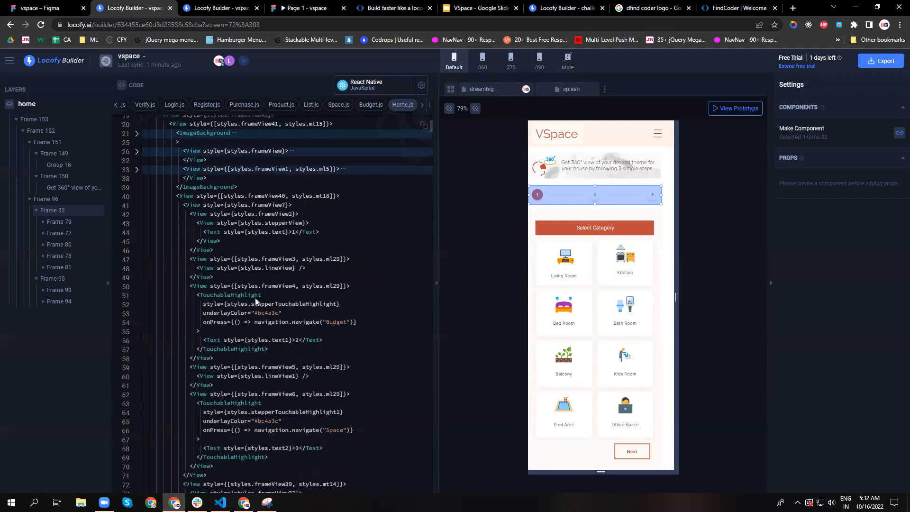
scroll(255, 298, down, 2)
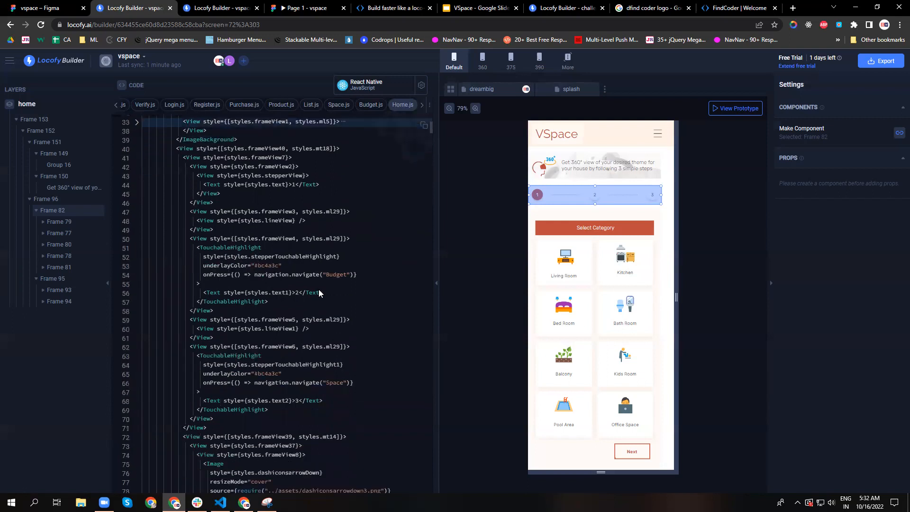
scroll(319, 293, down, 1)
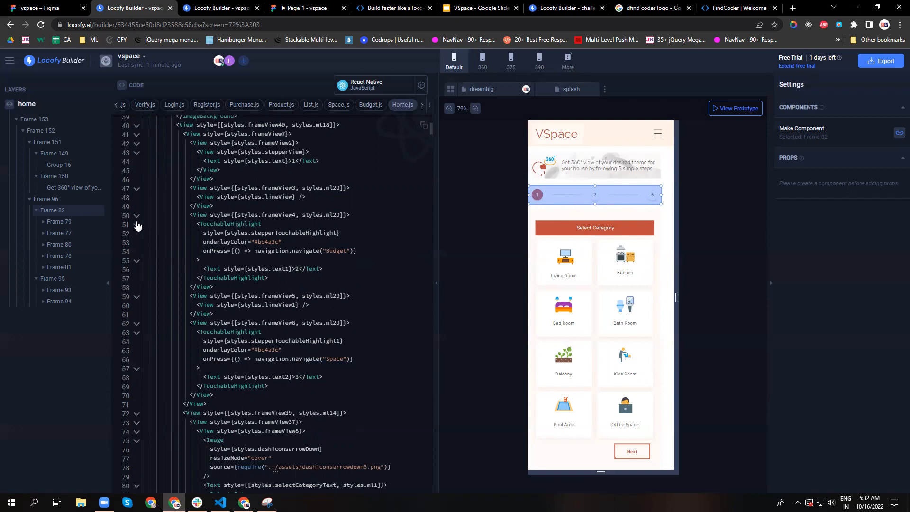
click(137, 224)
click(137, 270)
scroll(190, 306, down, 3)
scroll(201, 309, down, 2)
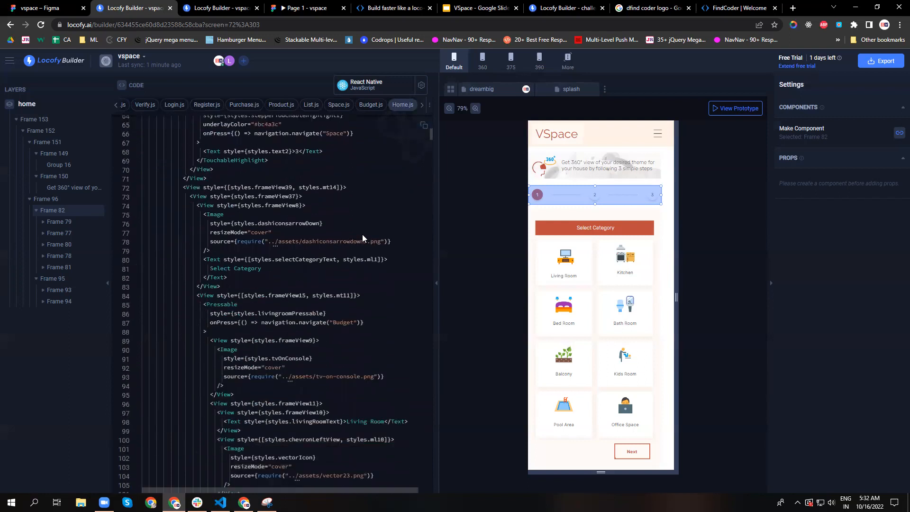
Examine the Select Category section of Home.js, comparing the Living Room, Kitchen and Bed Room card code with the preview.
scroll(177, 253, down, 2)
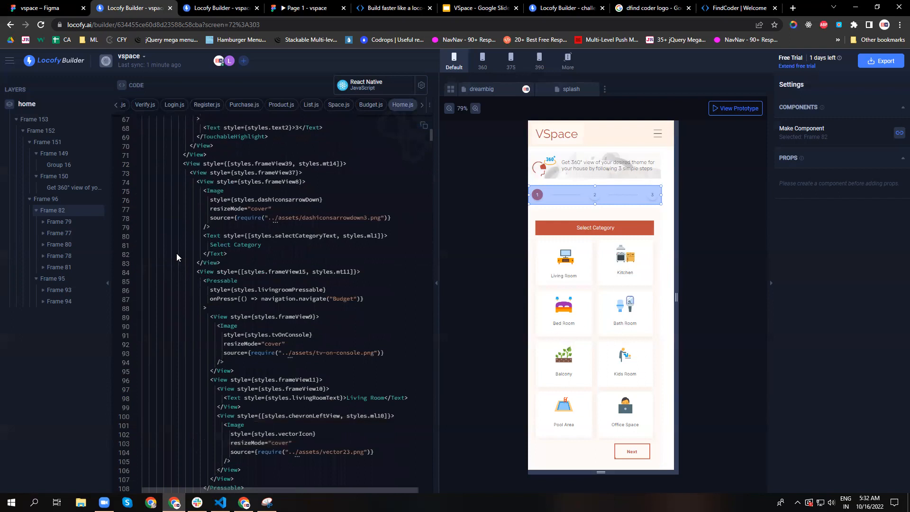
scroll(236, 254, down, 4)
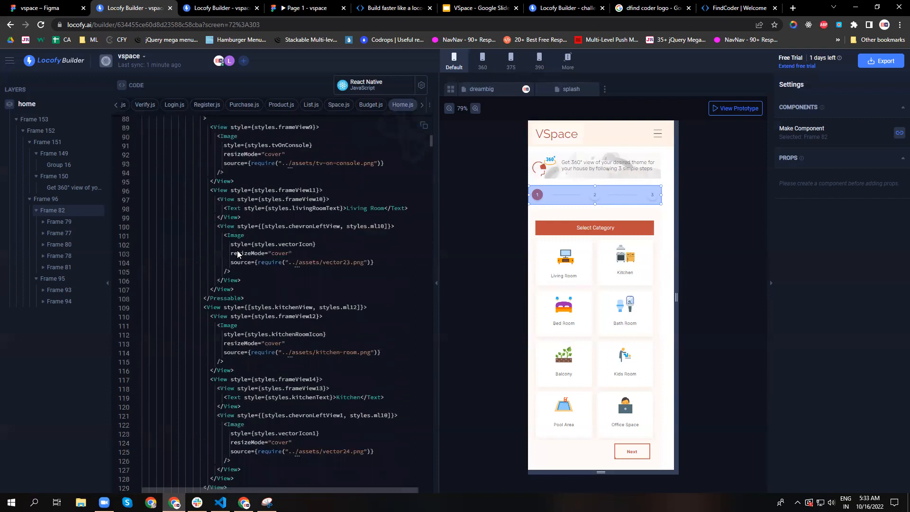
scroll(237, 254, up, 2)
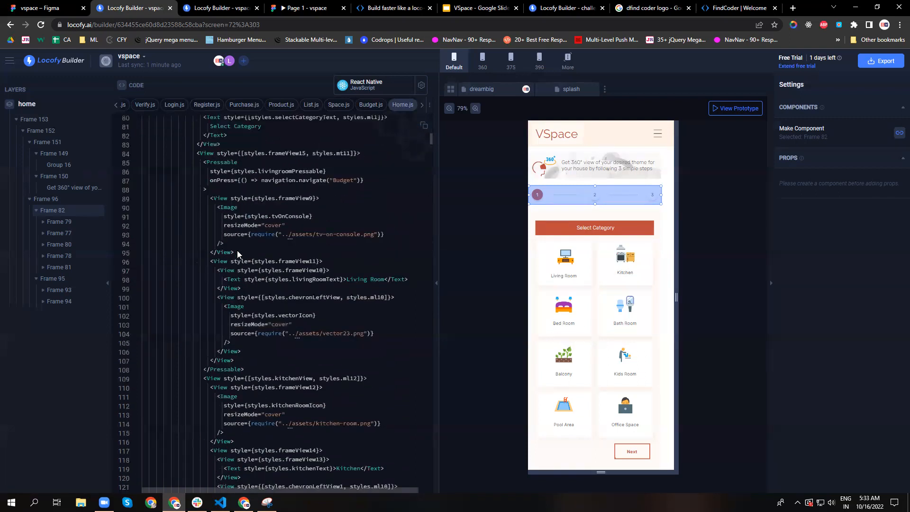
scroll(351, 294, down, 3)
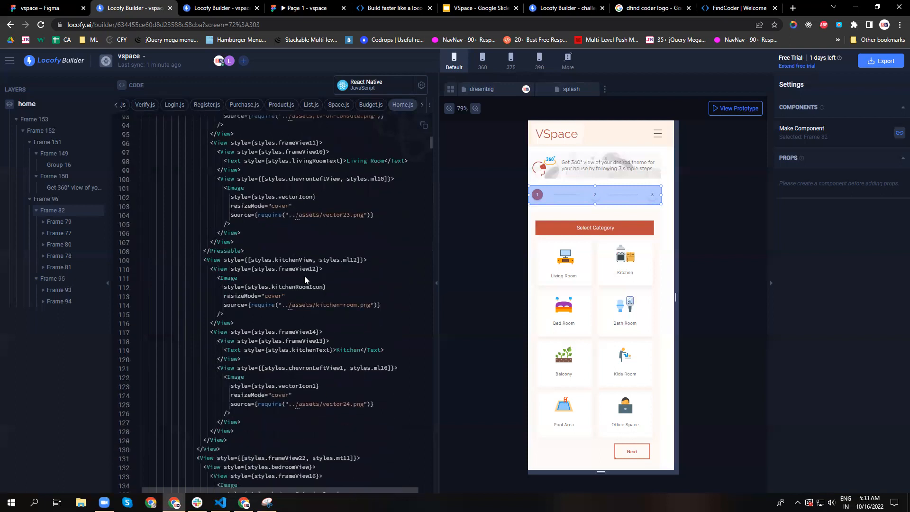
scroll(313, 294, down, 2)
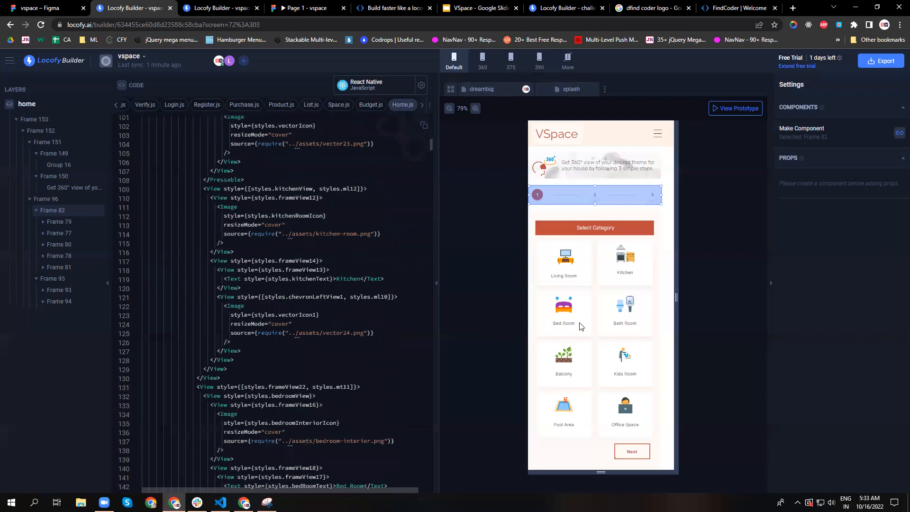
scroll(275, 332, down, 2)
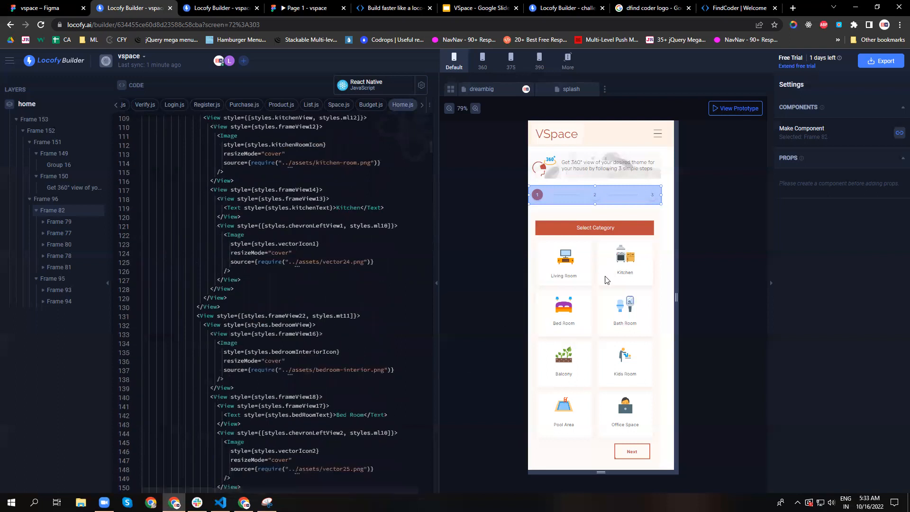
scroll(186, 336, up, 5)
scroll(187, 336, up, 6)
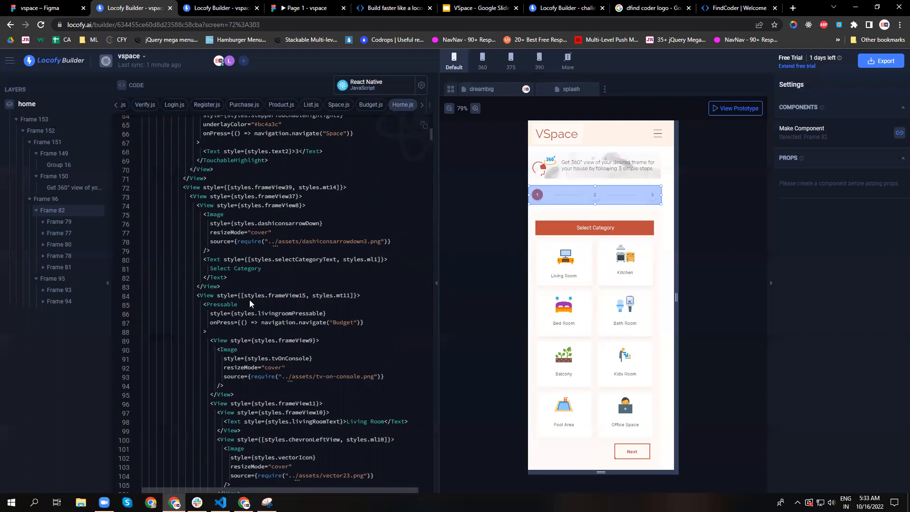
Read through the rest of the Home.js markup to the Next Pressable that navigates to Budget.
scroll(249, 299, down, 10)
scroll(316, 337, down, 12)
scroll(316, 338, down, 10)
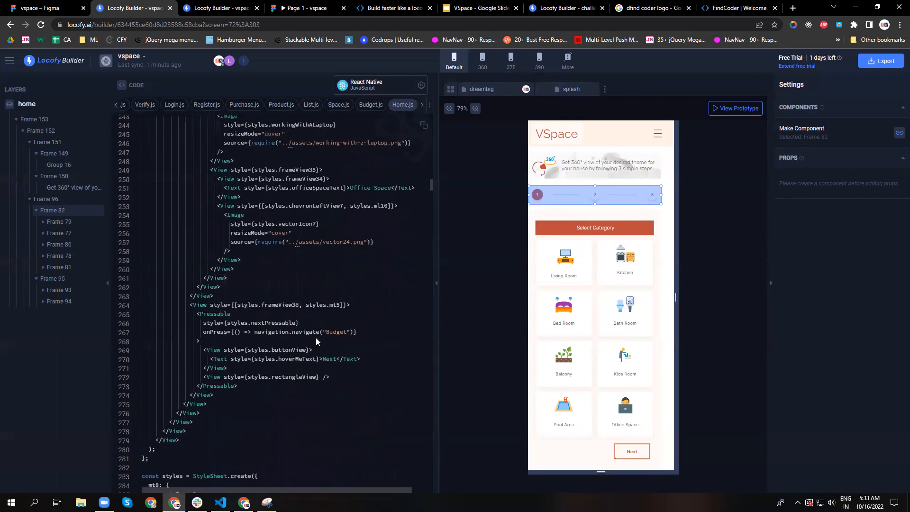
scroll(316, 338, down, 5)
scroll(316, 337, up, 6)
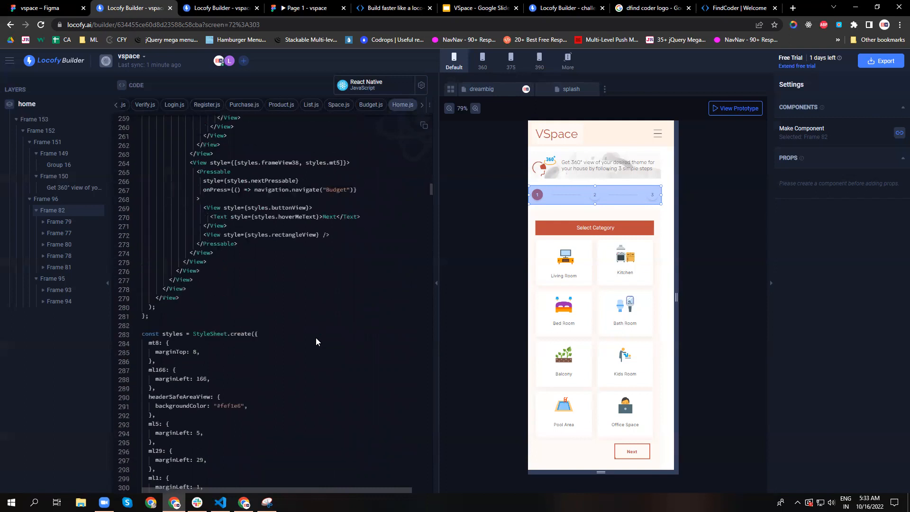
Open the login screen and read the Login.js code from the mobile number input to the Create account and Submit Pressables.
click(604, 90)
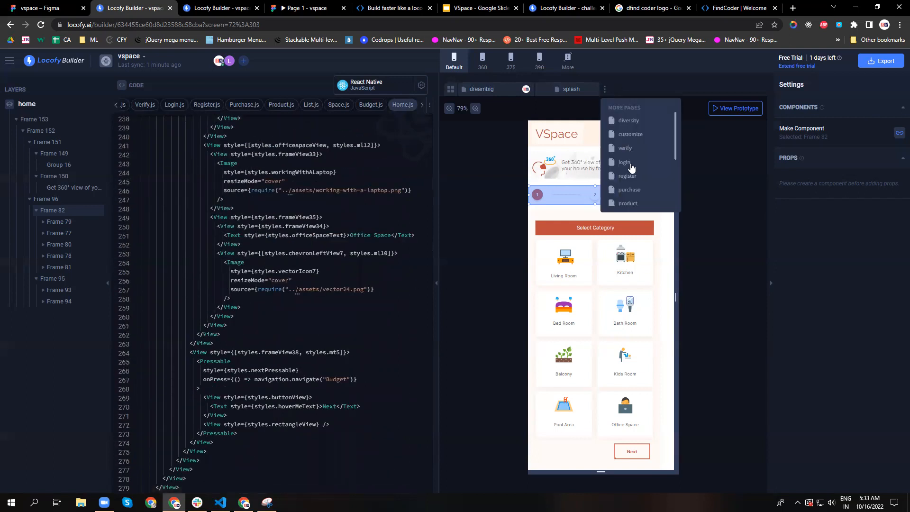
click(629, 163)
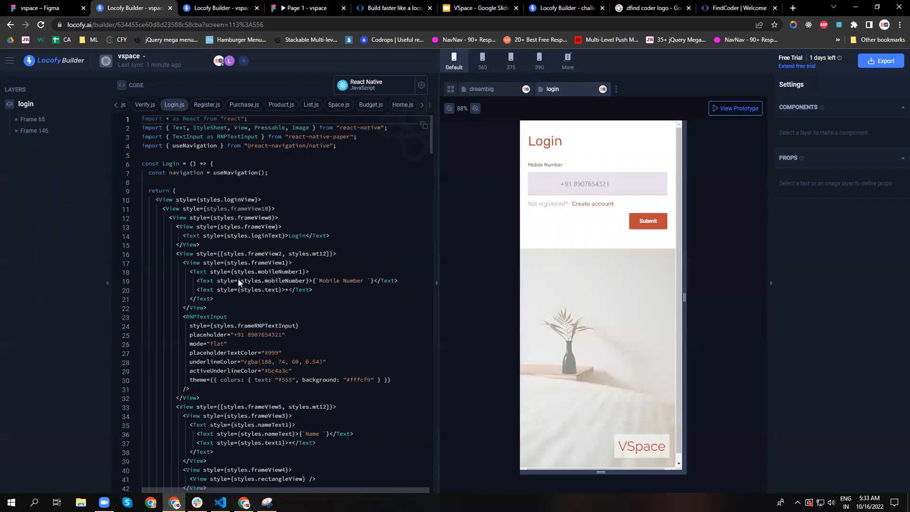
scroll(237, 285, down, 1)
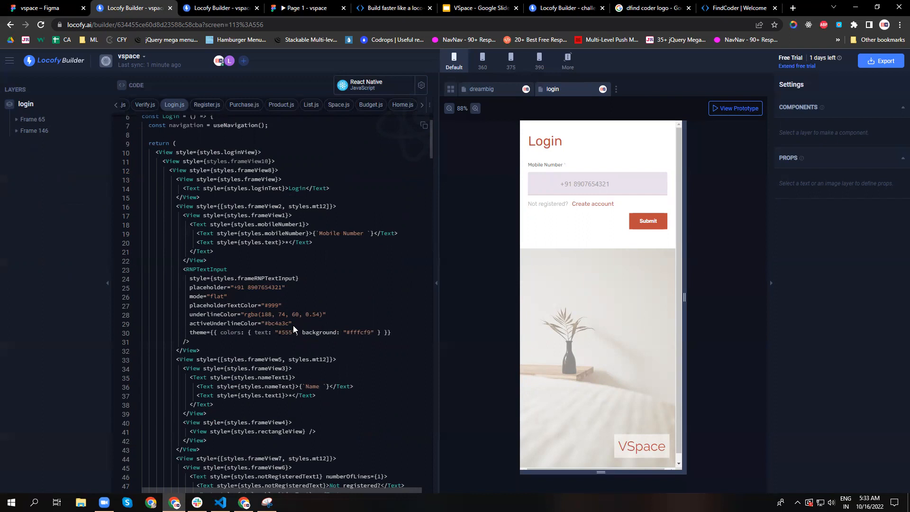
scroll(308, 325, down, 6)
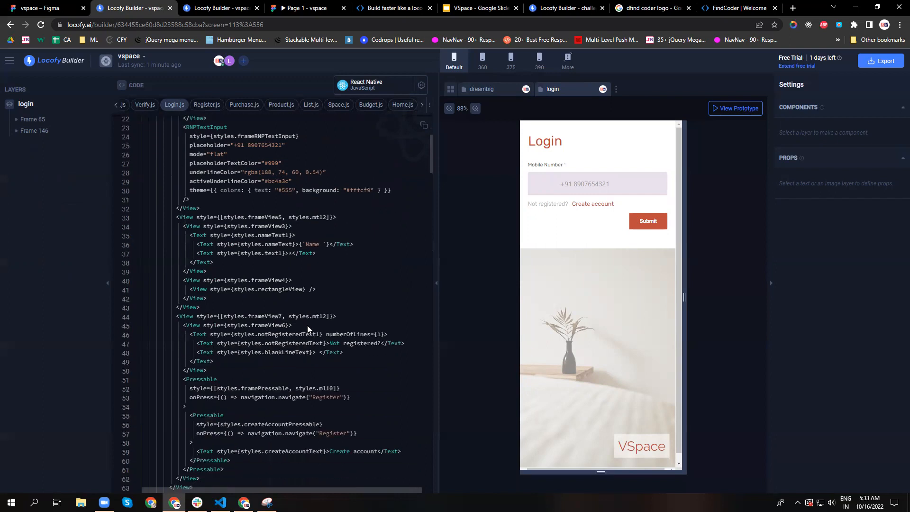
scroll(307, 325, down, 2)
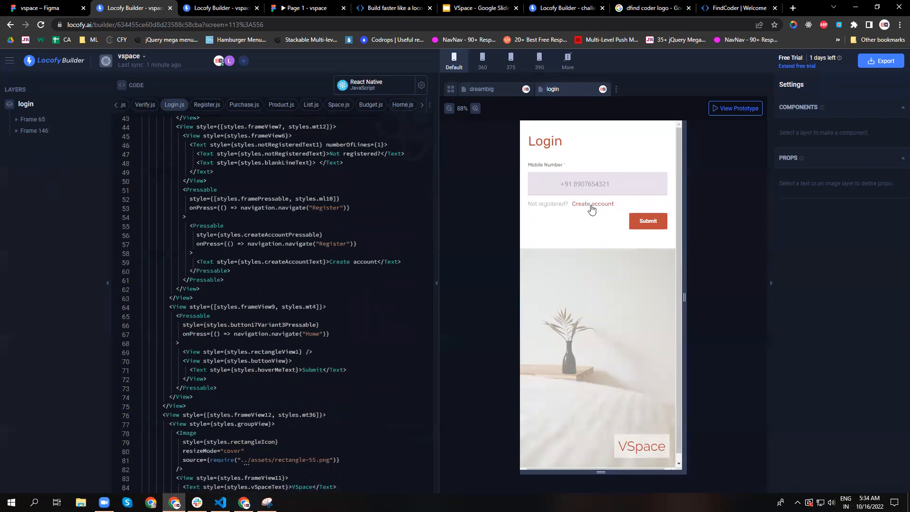
Fold the outer Create account Pressable in Login.js and review the surrounding code from the VSpace image back to the imports.
click(136, 191)
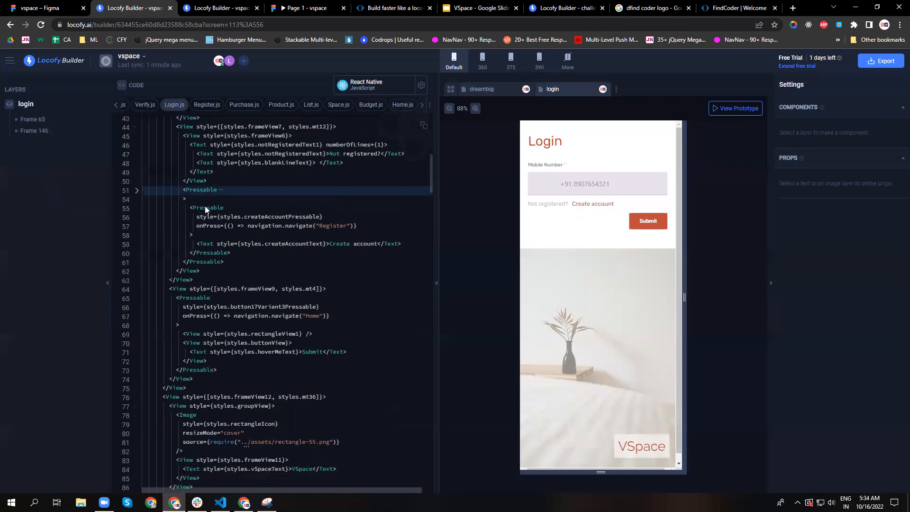
scroll(175, 340, down, 3)
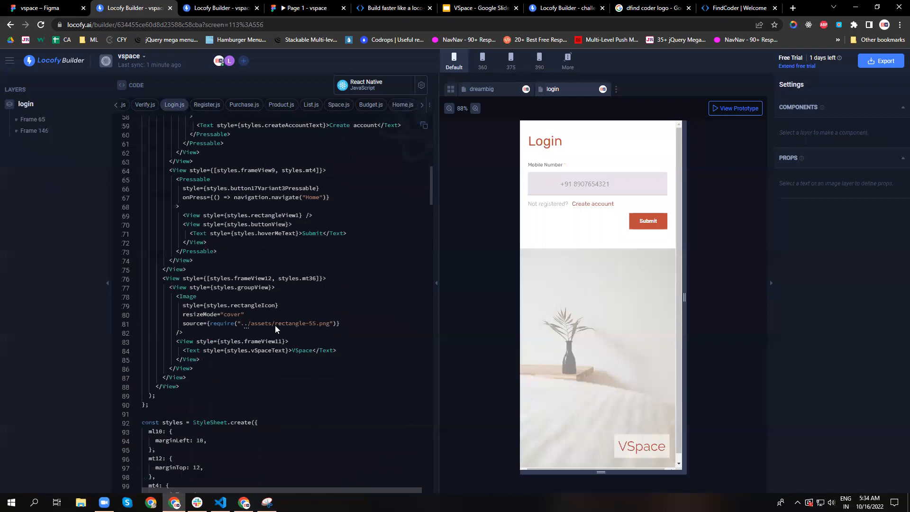
scroll(363, 327, up, 7)
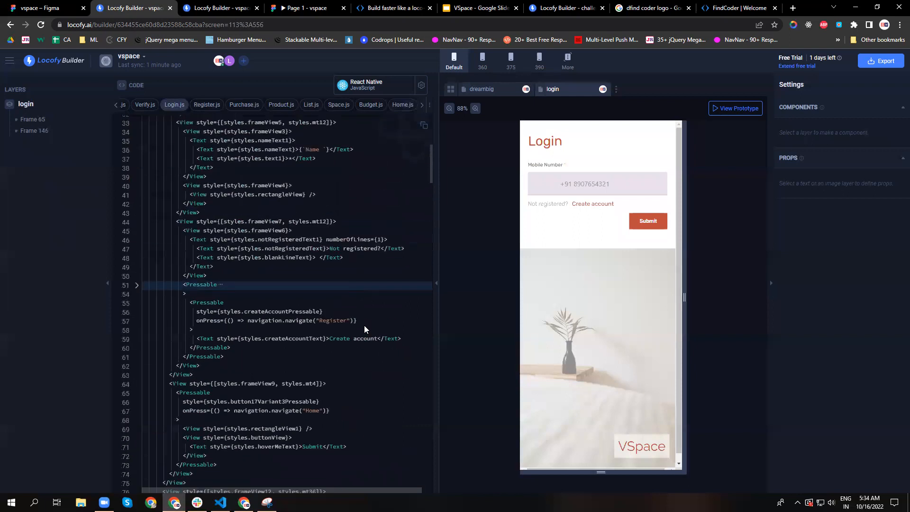
scroll(364, 327, up, 4)
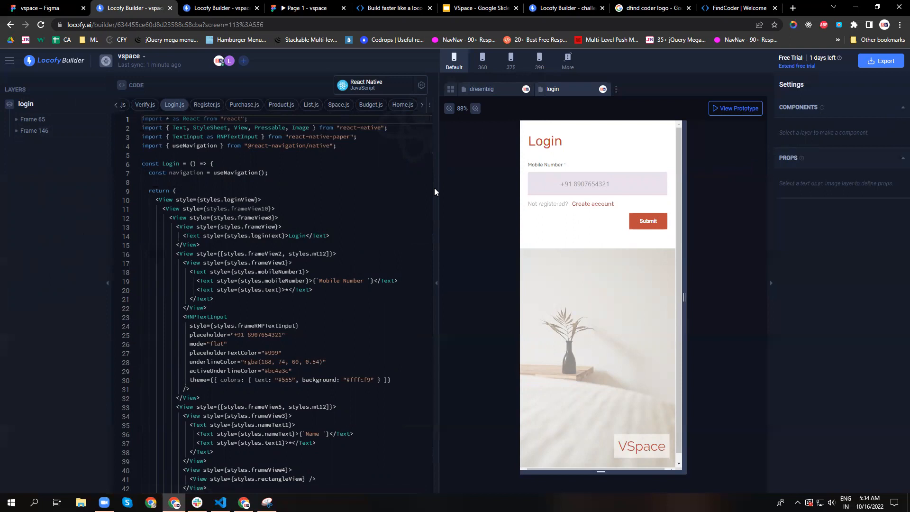
Open the list screen and select the first item's product component to inspect its ProductItem.js code and value props.
click(616, 89)
scroll(633, 193, down, 2)
click(638, 132)
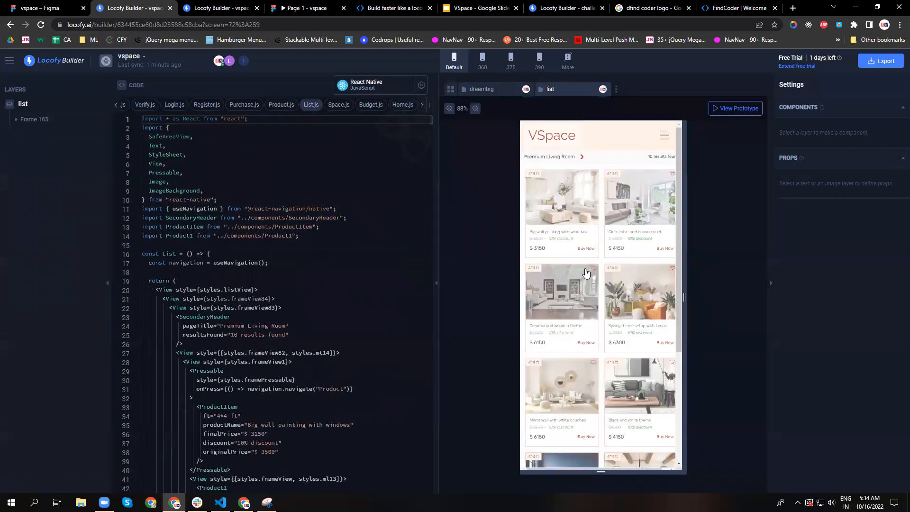
click(565, 224)
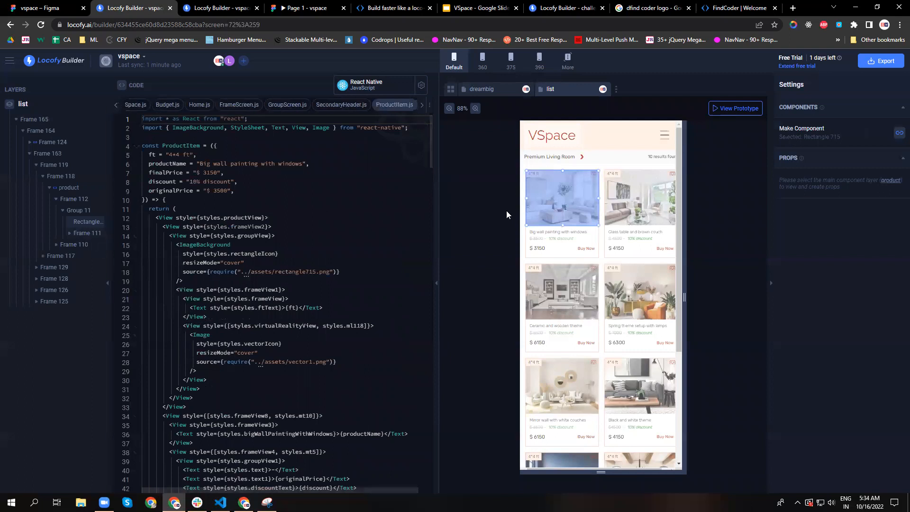
click(69, 190)
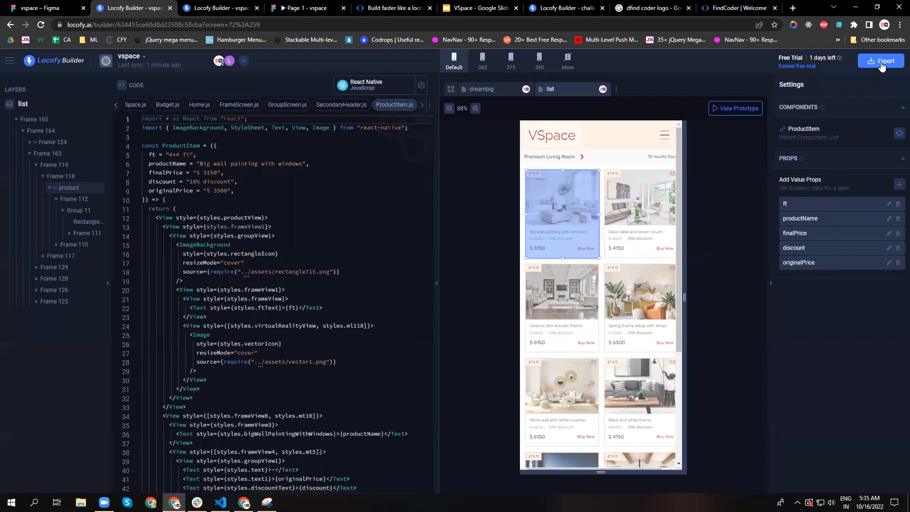
Open the project's export page and review the app settings, starting screen, screen summary and export methods.
click(881, 61)
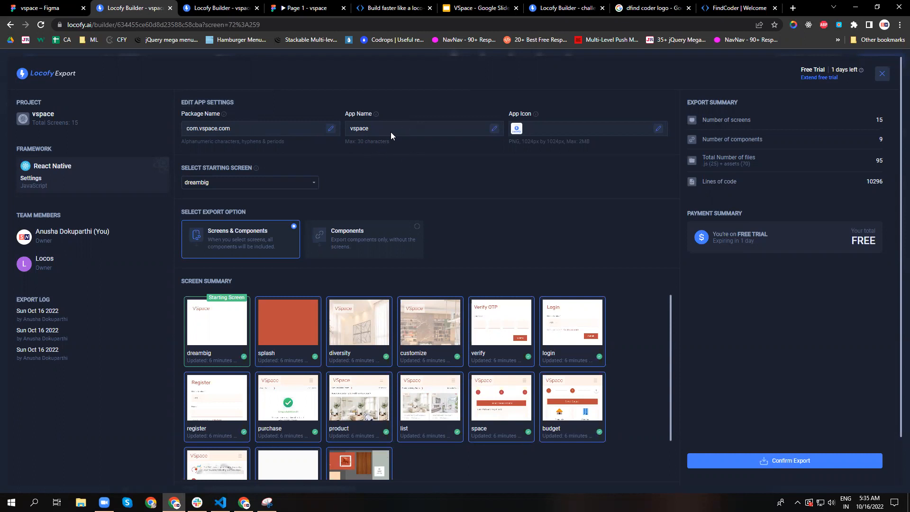
scroll(544, 212, down, 2)
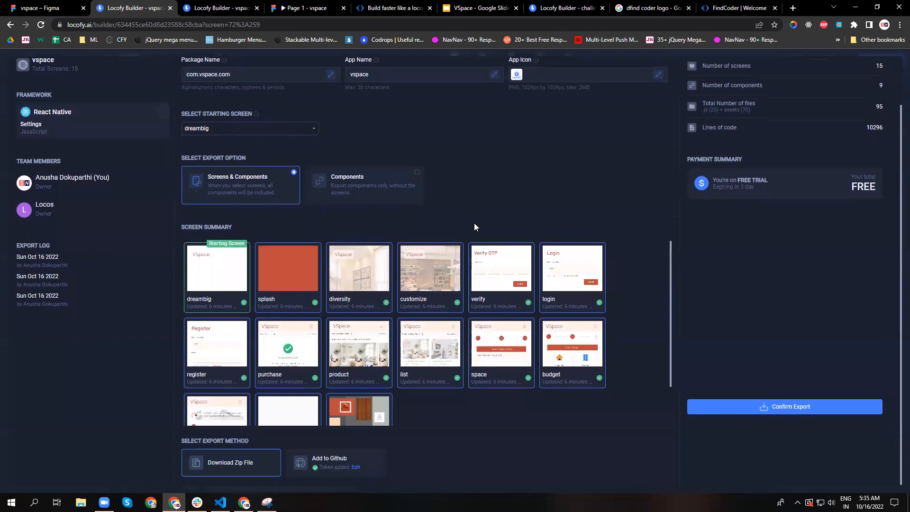
scroll(471, 224, up, 2)
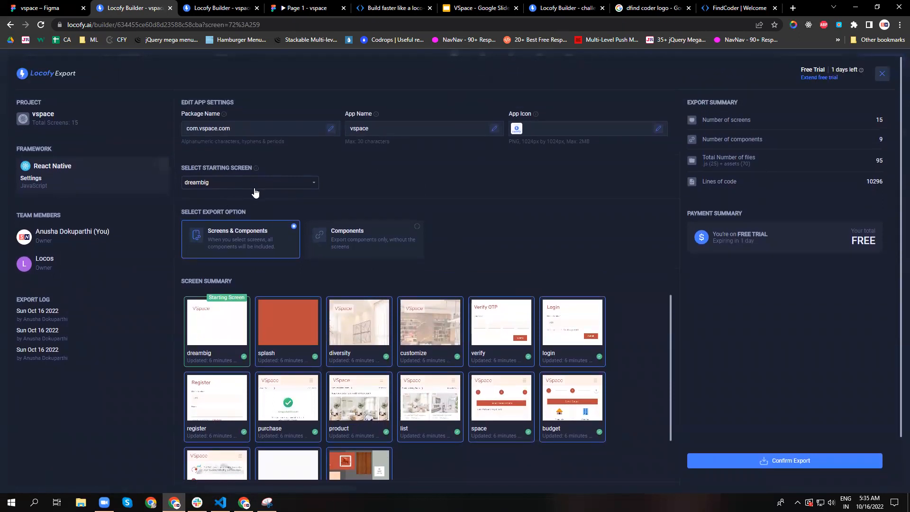
scroll(314, 316, down, 2)
scroll(571, 341, down, 2)
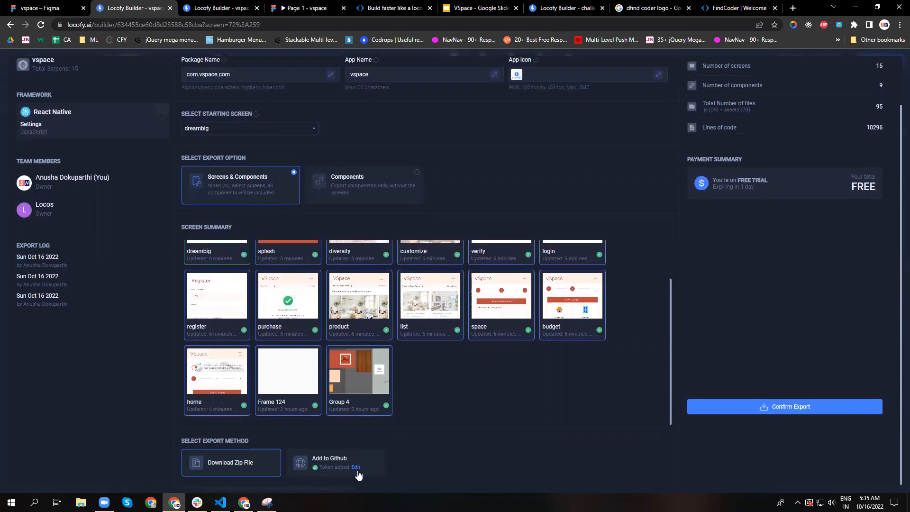
Leave the export page for the other open VSpace builder session and open the dreambig screen in prototype view.
scroll(605, 360, up, 3)
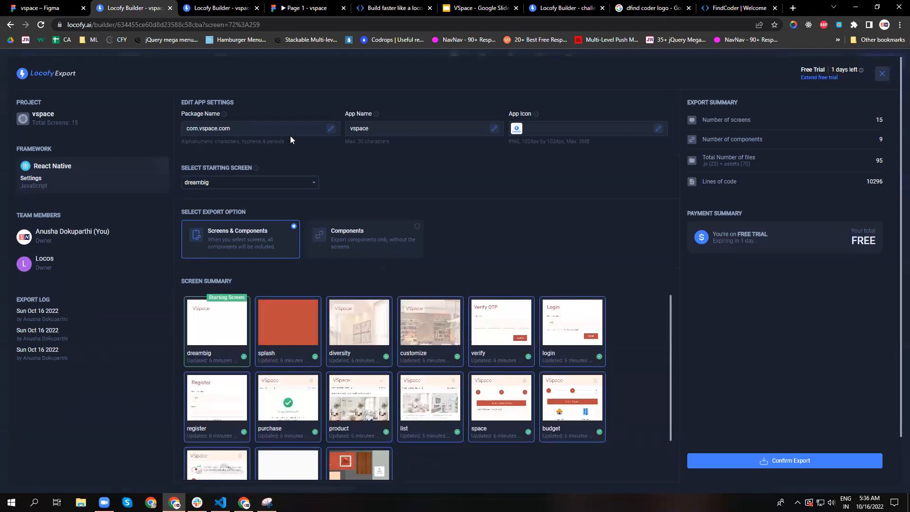
click(233, 4)
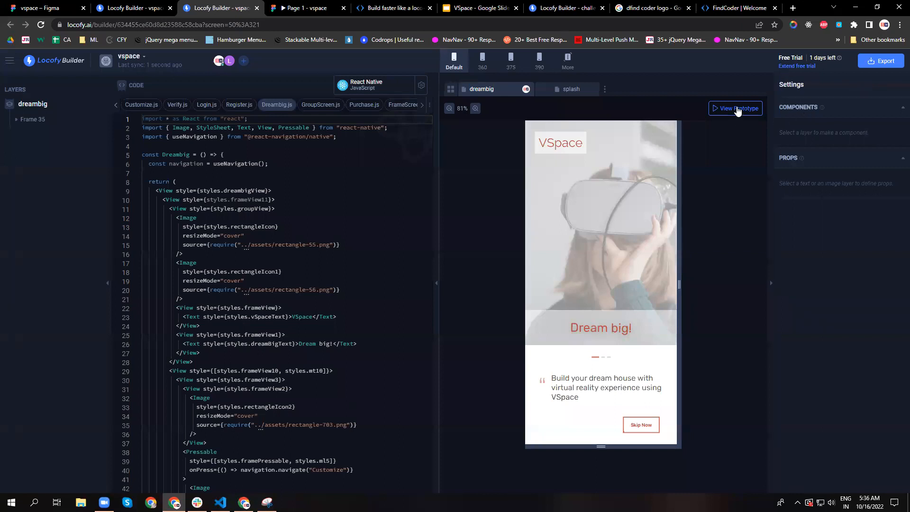
click(736, 108)
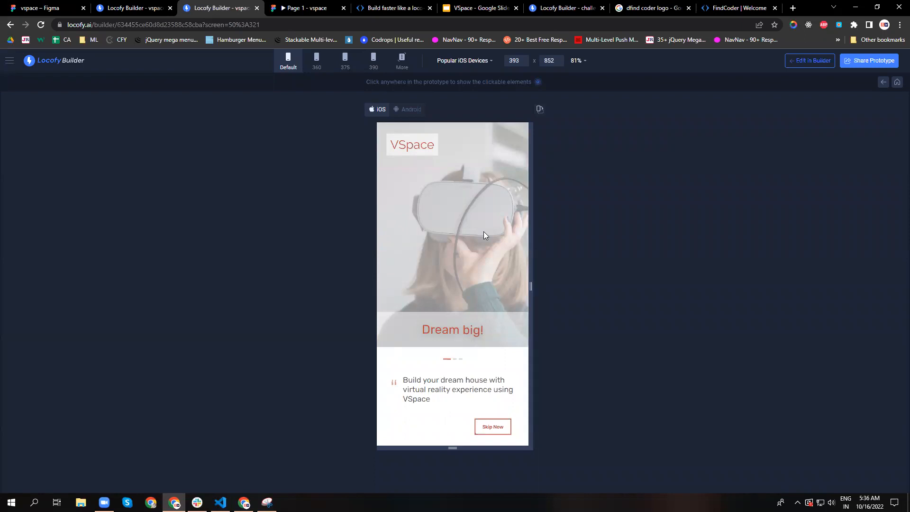
Preview the Customize, Diversity and Dream big onboarding screens in the prototype and continue from Diversity to the Register screen.
click(453, 360)
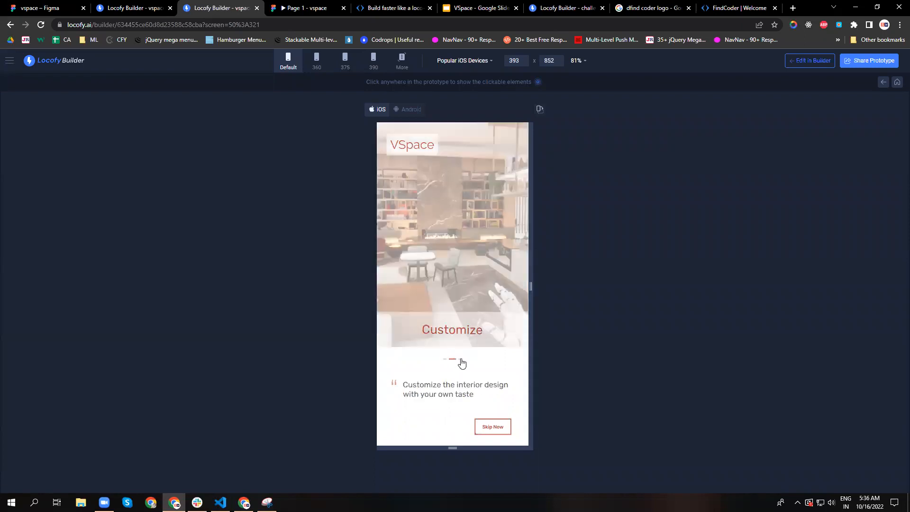
click(459, 359)
click(444, 360)
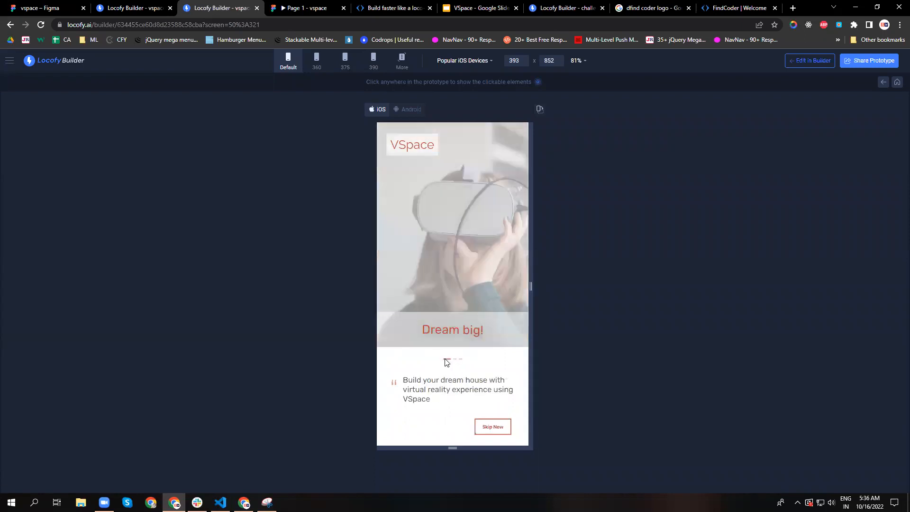
click(452, 360)
click(459, 359)
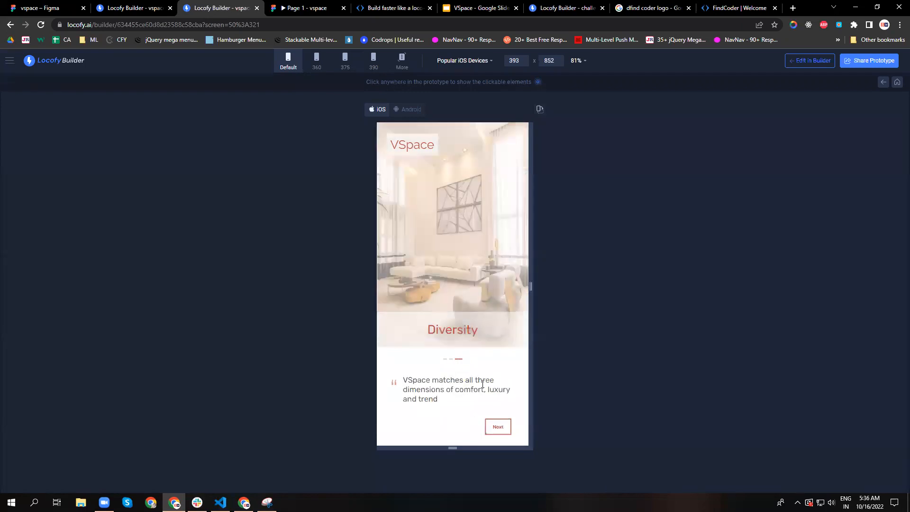
click(497, 427)
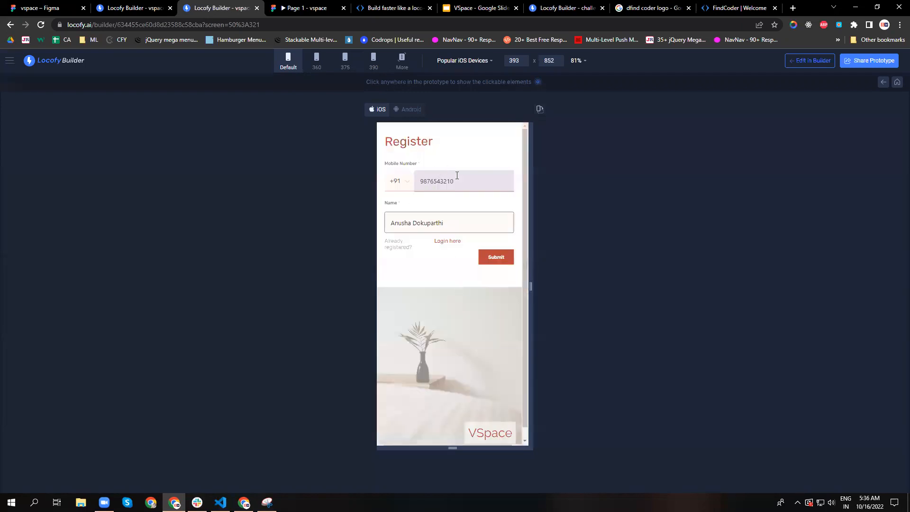
Proceed from the Register form to Verify OTP, enter the one-time code digits and submit them.
click(465, 197)
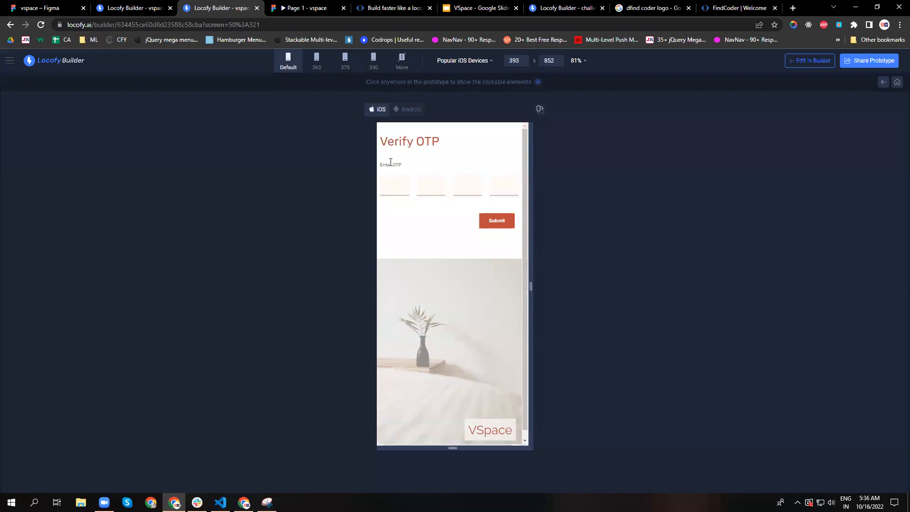
click(393, 177)
text(123)
key(BackSpace)
key(BackSpace)
click(422, 185)
text(2)
click(458, 184)
text(3)
click(505, 183)
click(504, 223)
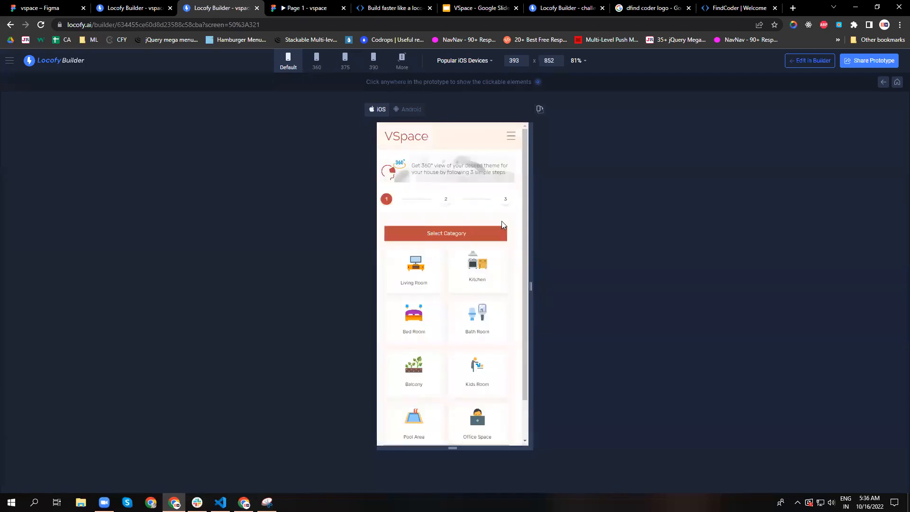
Preview the budget and measurements stages, return to category selection, and choose the Living Room category and the Premium budget.
click(446, 201)
click(515, 164)
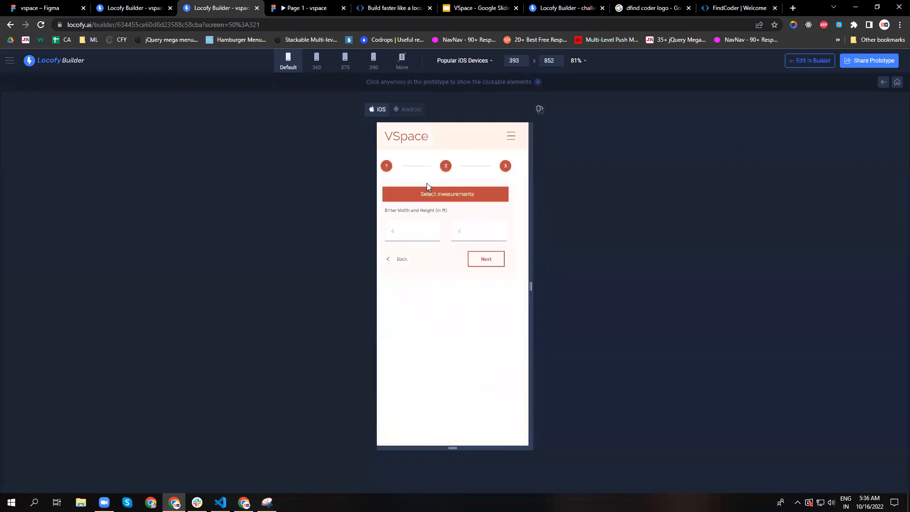
click(386, 171)
click(427, 262)
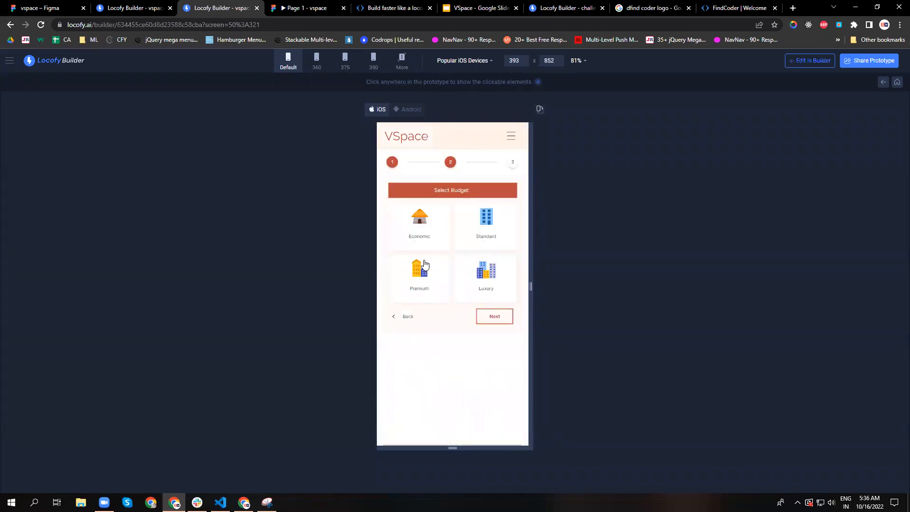
click(428, 270)
Enter a width of 4 ft and a height of 4 ft and continue to the Premium Living Room list.
click(417, 234)
text(4)
click(465, 235)
text(4)
click(486, 260)
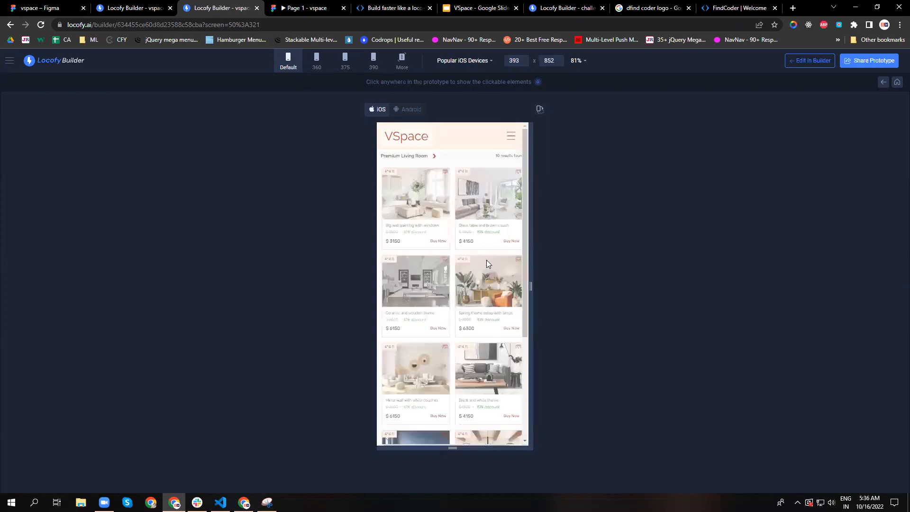
Browse the Premium Living Room list, open the first product's details and order it with Get Now.
scroll(469, 298, down, 5)
scroll(468, 295, up, 5)
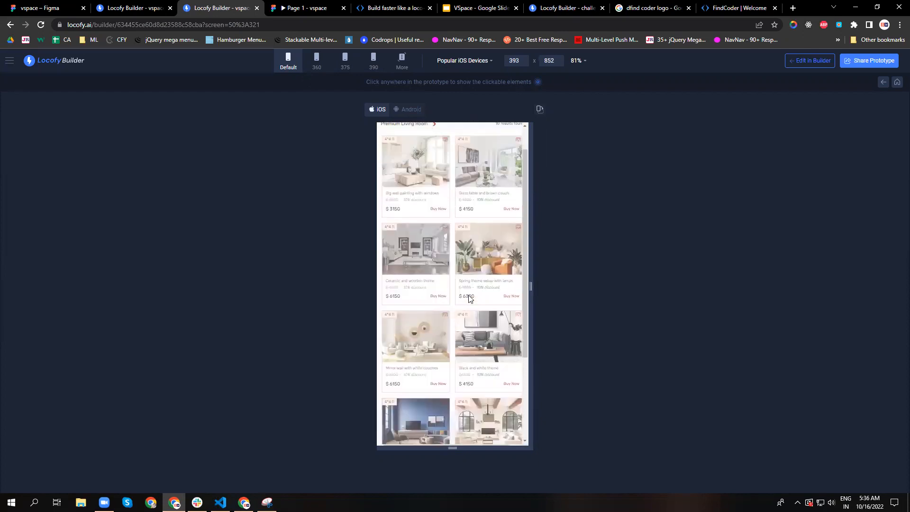
click(428, 212)
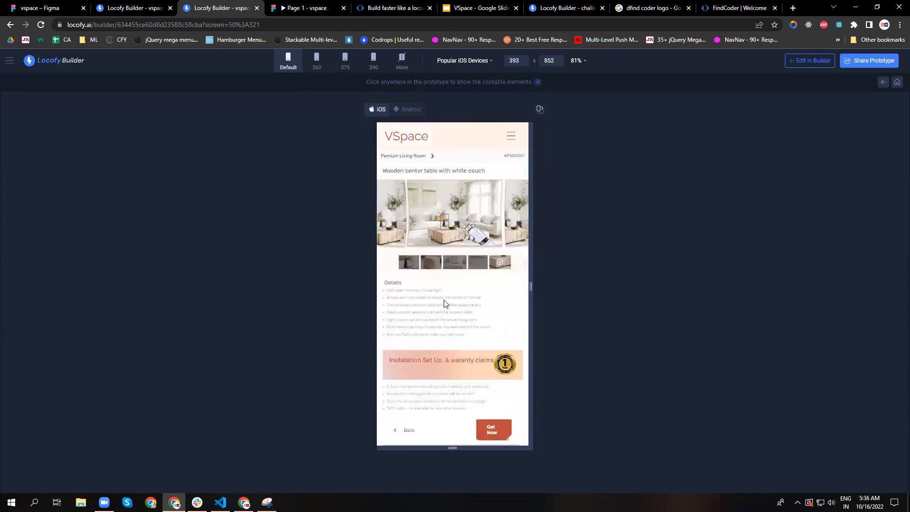
click(501, 431)
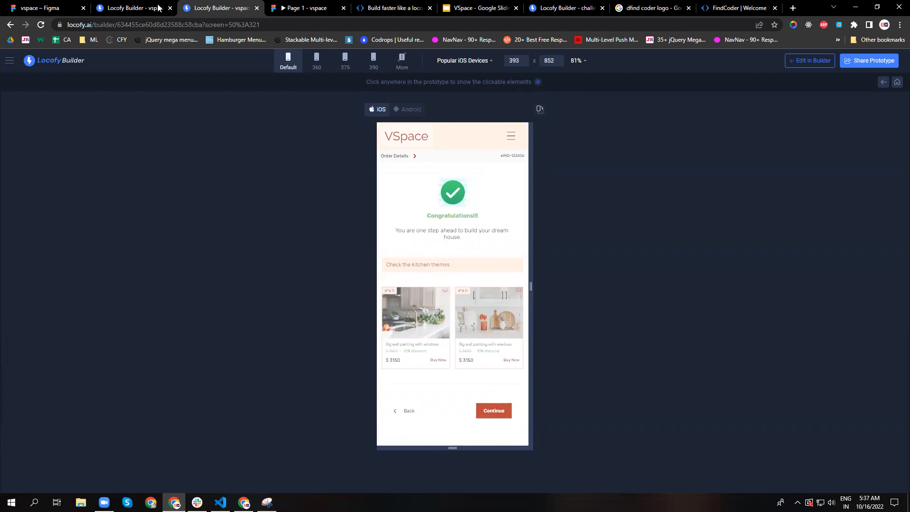
Return to the export page to review its settings and export methods, and switch to the VSpace presentation in Google Slides.
click(143, 8)
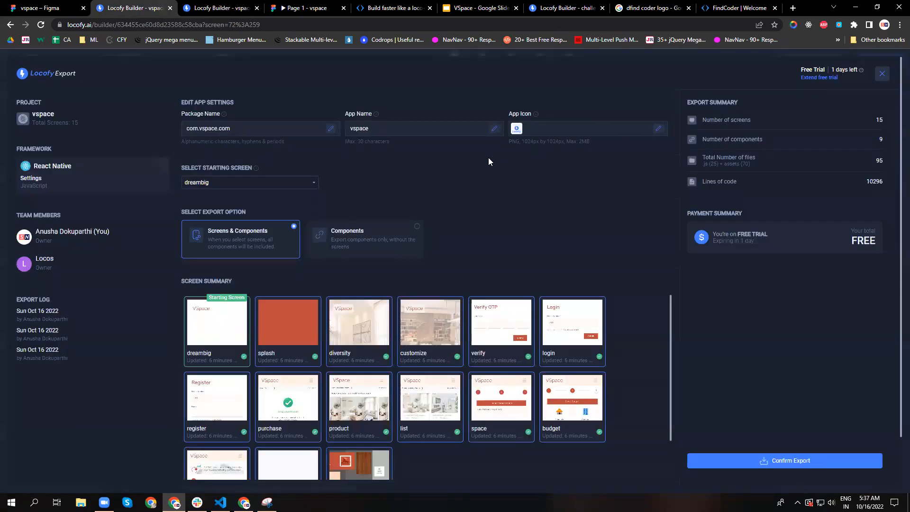
scroll(377, 305, down, 2)
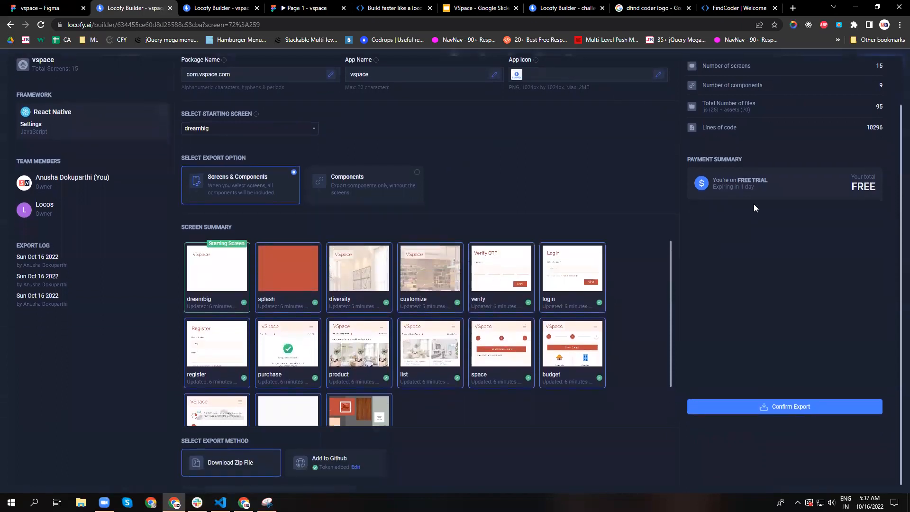
scroll(607, 198, up, 2)
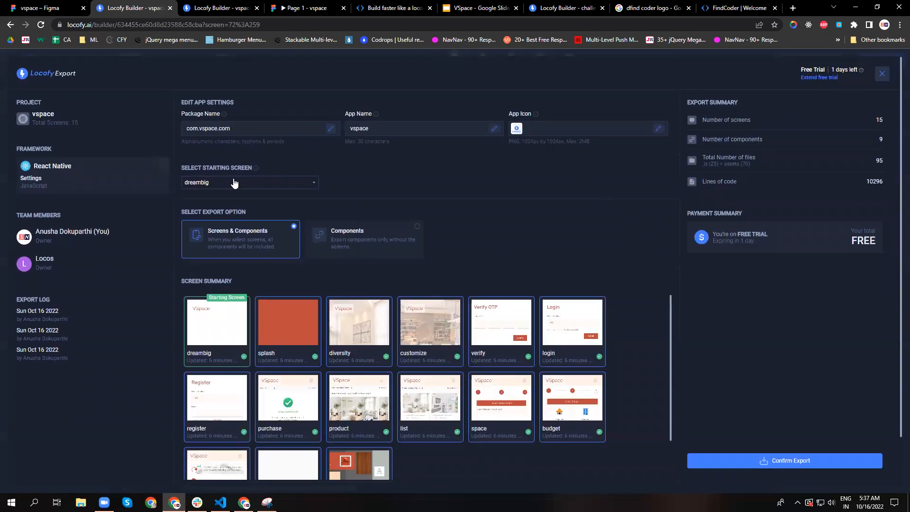
click(471, 5)
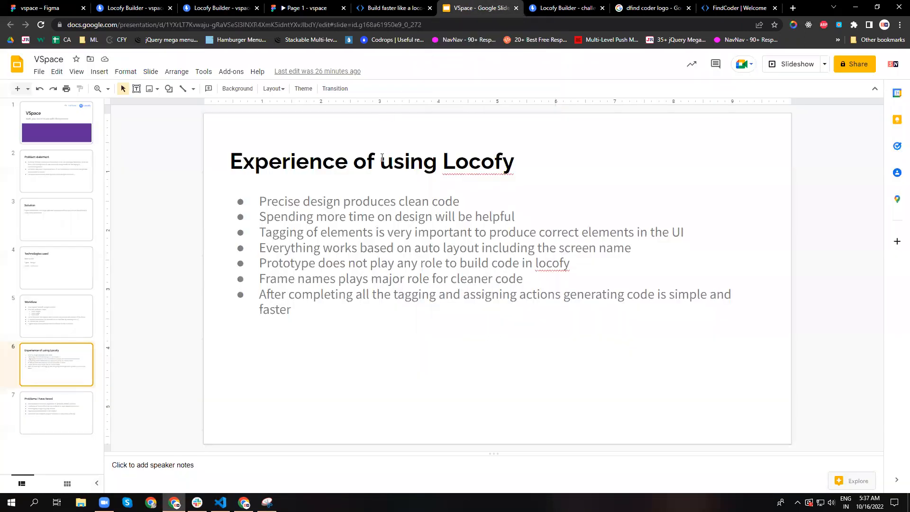